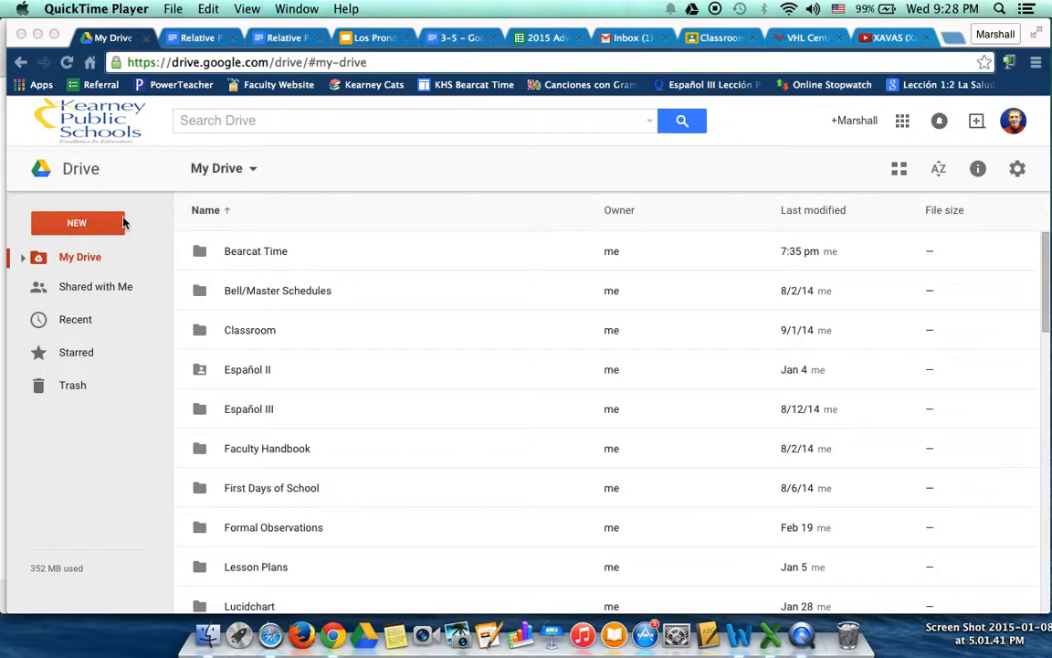
Search the apps that can be connected to Drive for "floorplanner"
{"action": "left_click", "coordinate": [91, 223]}
{"action": "left_click", "coordinate": [75, 226]}
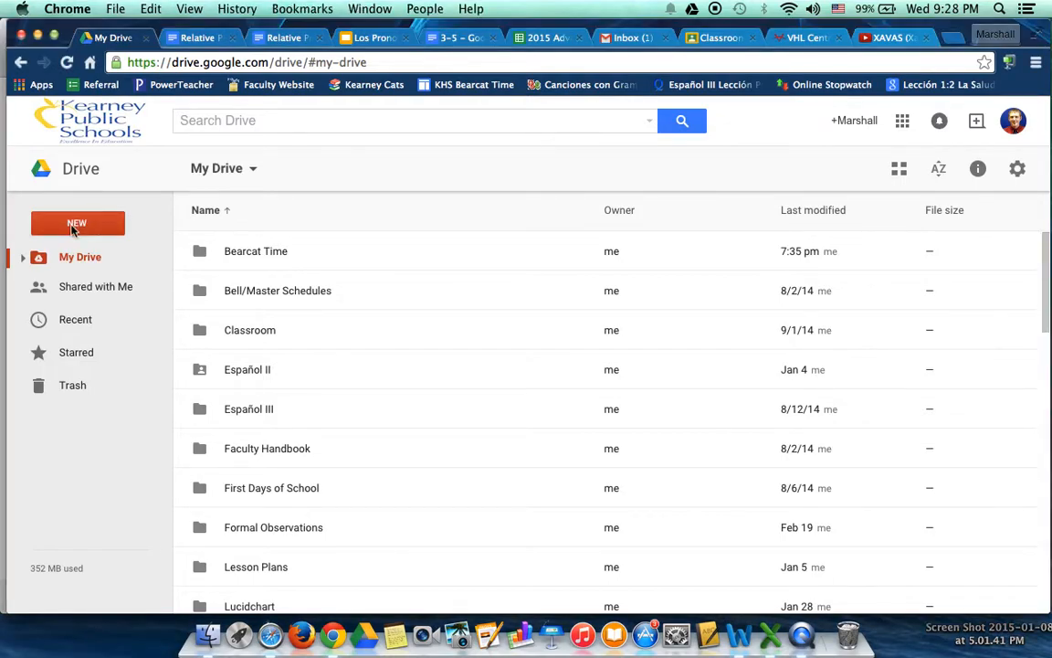
{"action": "mouse_move", "coordinate": [137, 455]}
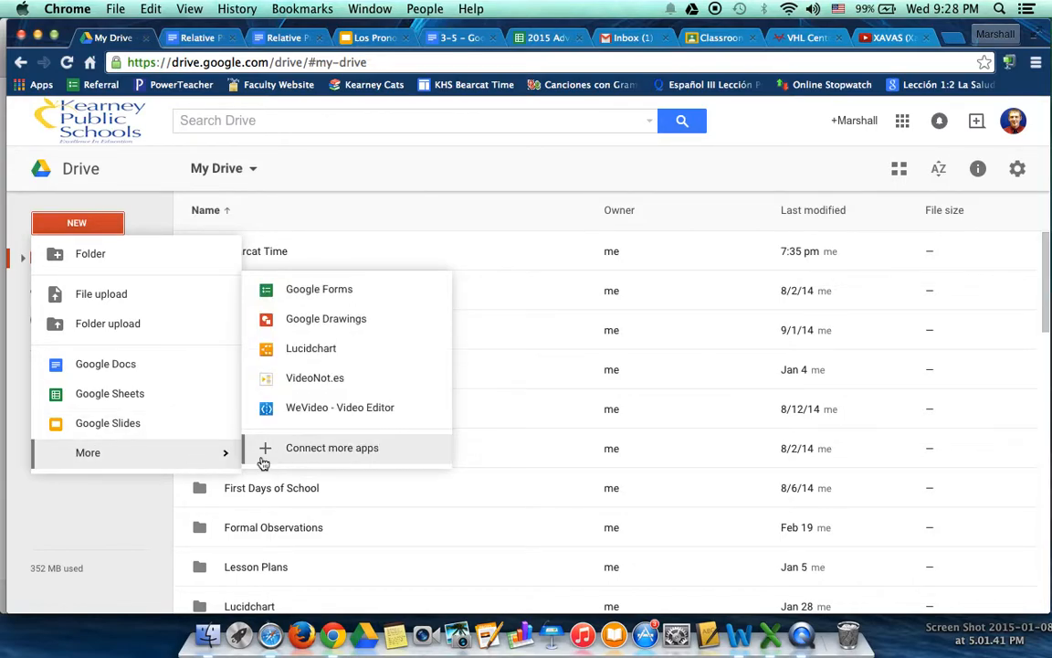
{"action": "left_click", "coordinate": [293, 451]}
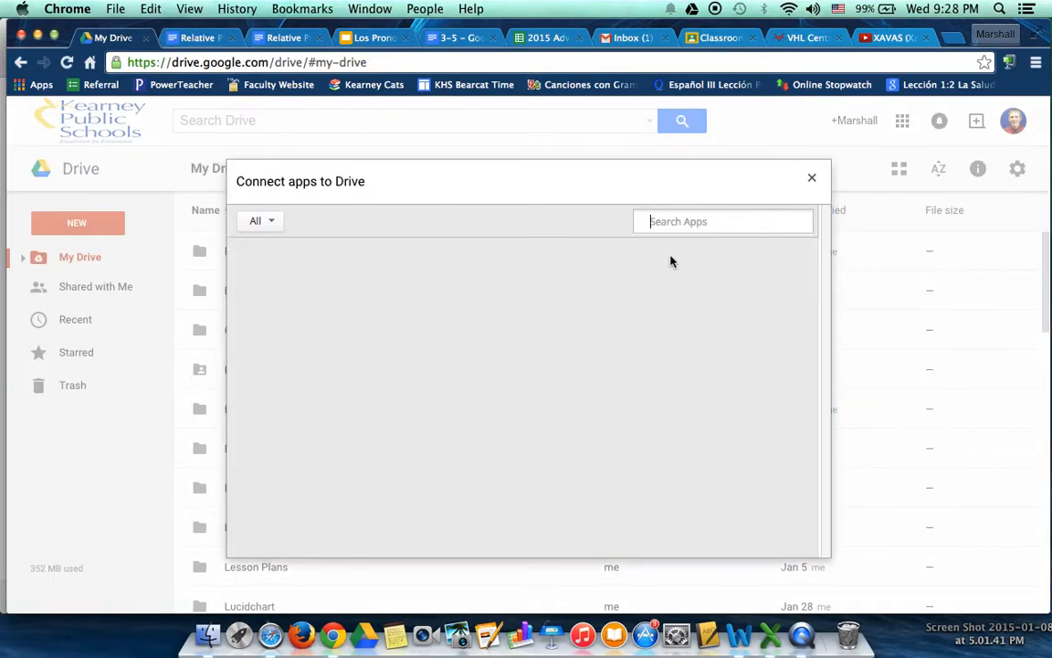
{"action": "left_click", "coordinate": [681, 221]}
{"action": "type", "text": "f"}
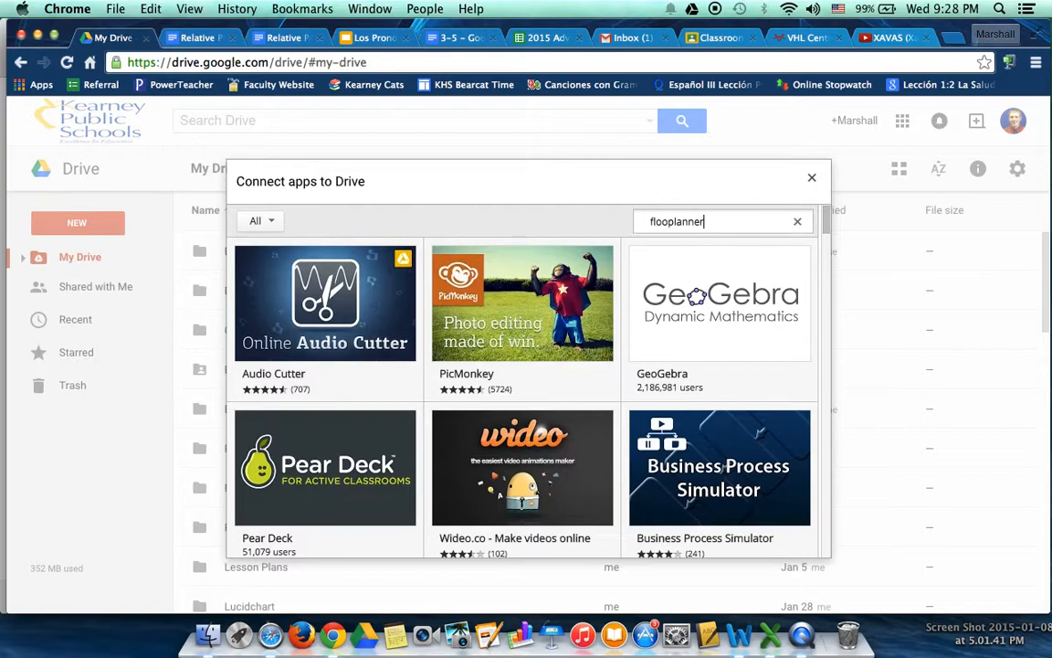
{"action": "type", "text": "looplanner"}
{"action": "key", "text": "Return"}
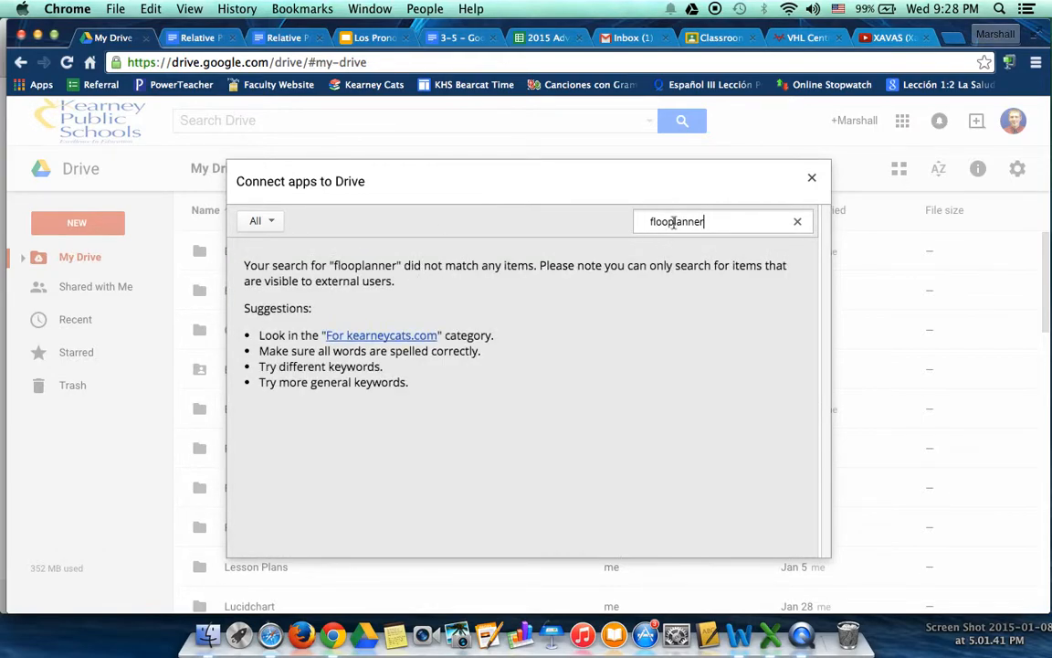
{"action": "type", "text": "r"}
{"action": "key", "text": "Return"}
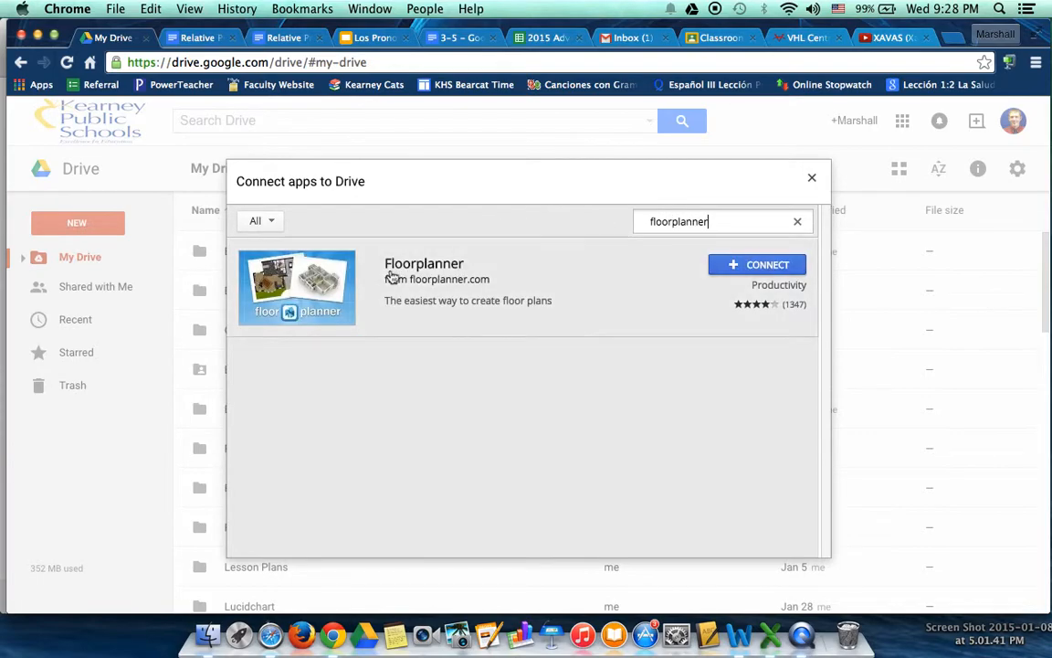
Connect Floorplanner to Drive without making it the default app for files it can open
{"action": "left_click", "coordinate": [745, 265]}
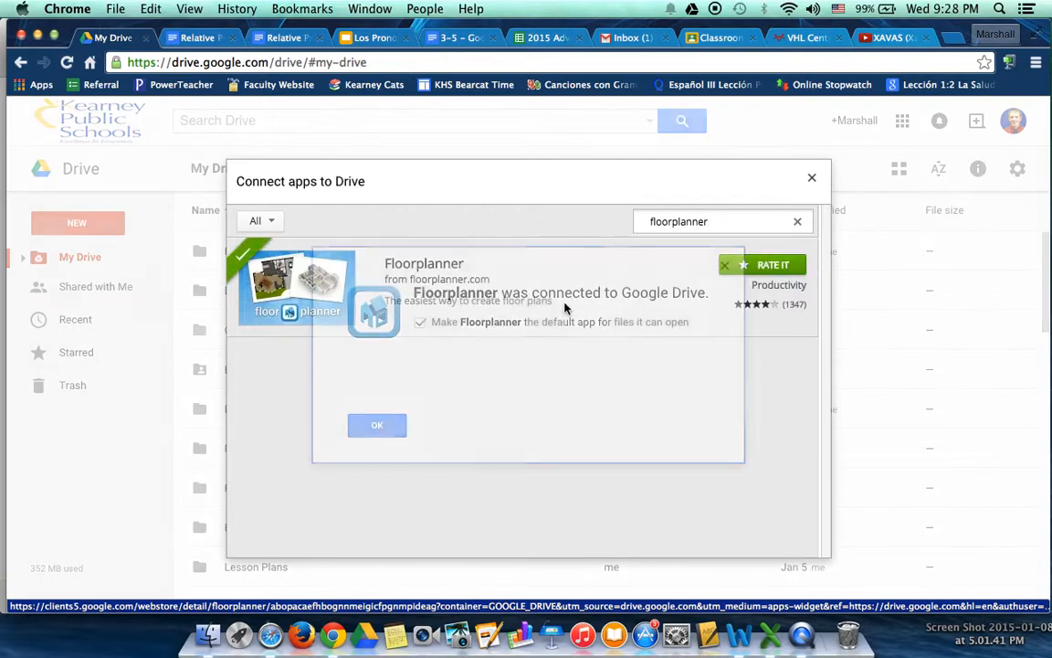
{"action": "left_click", "coordinate": [421, 324]}
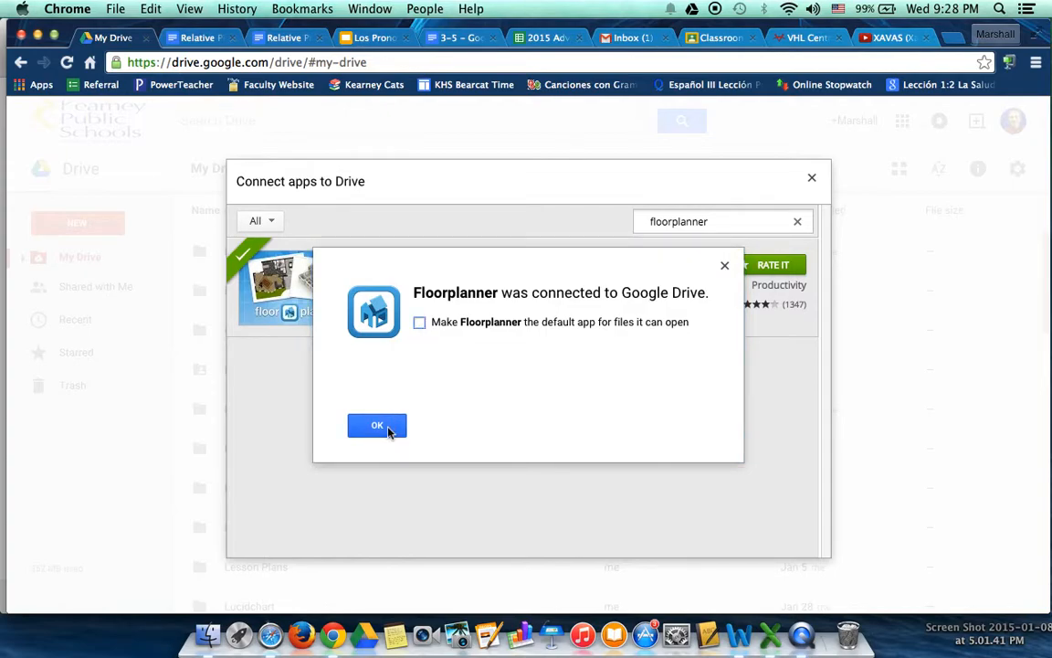
{"action": "left_click", "coordinate": [377, 426]}
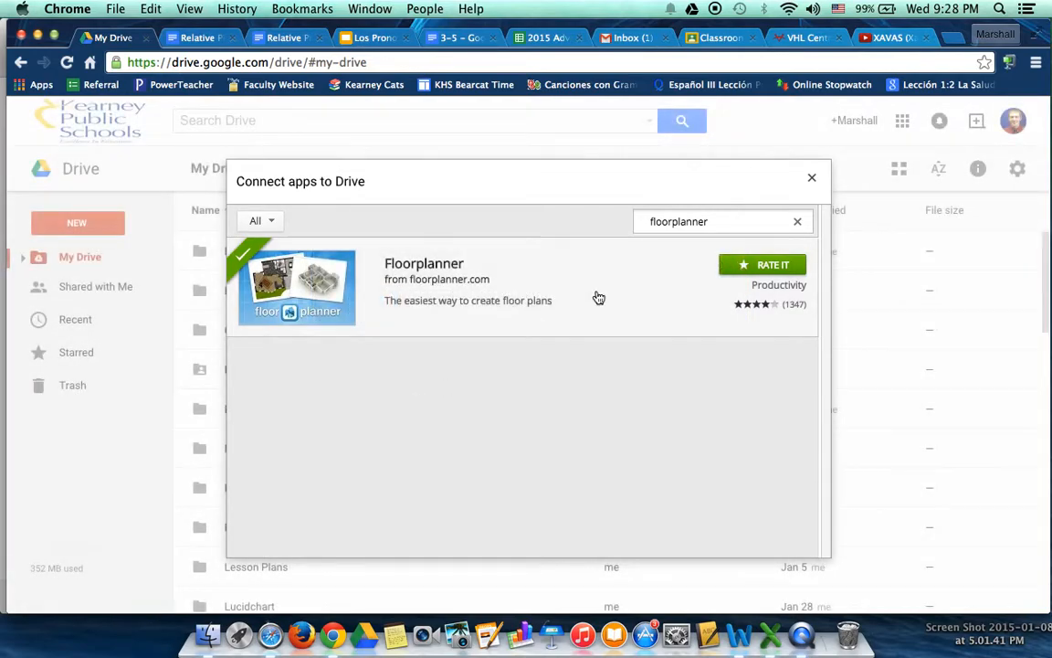
{"action": "left_click", "coordinate": [811, 178]}
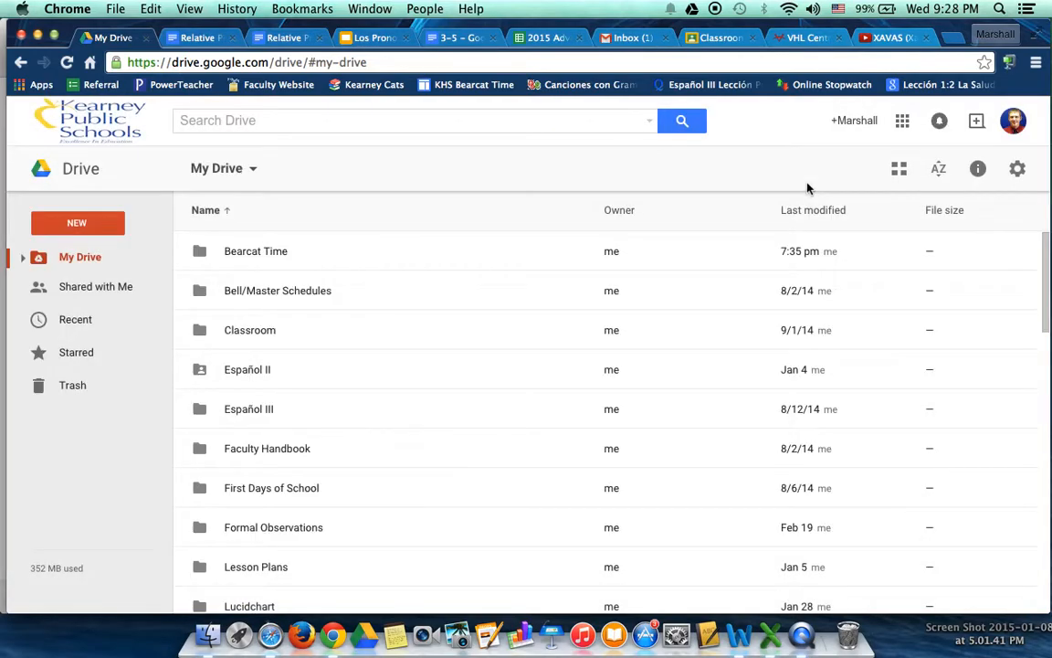
Create a new Floorplanner file from Drive and grant the app access to its Drive files
{"action": "left_click", "coordinate": [80, 223]}
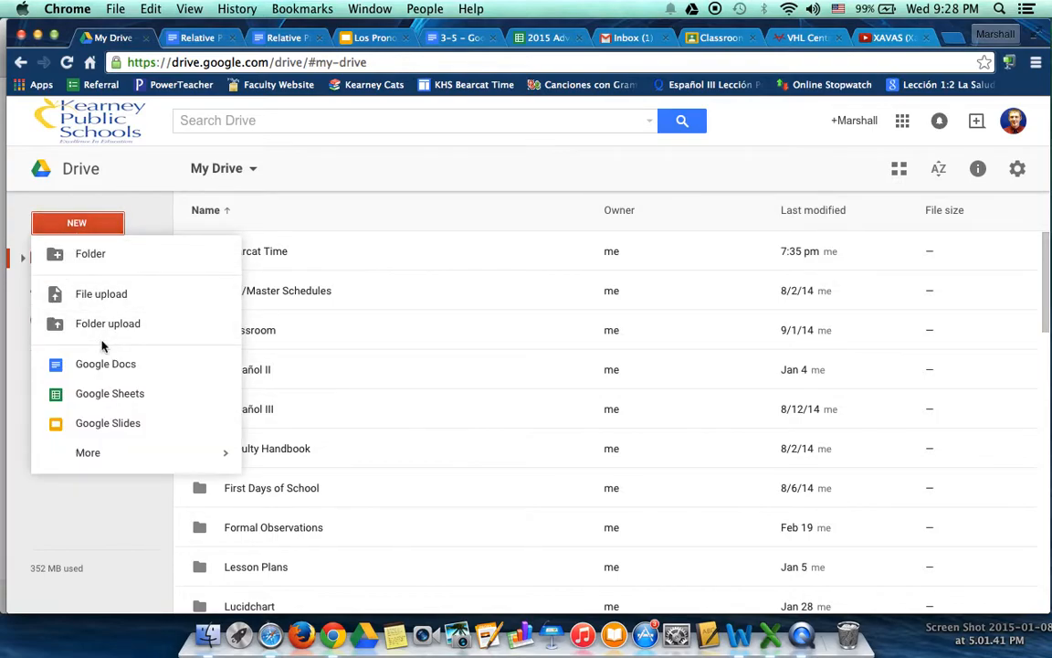
{"action": "mouse_move", "coordinate": [120, 454]}
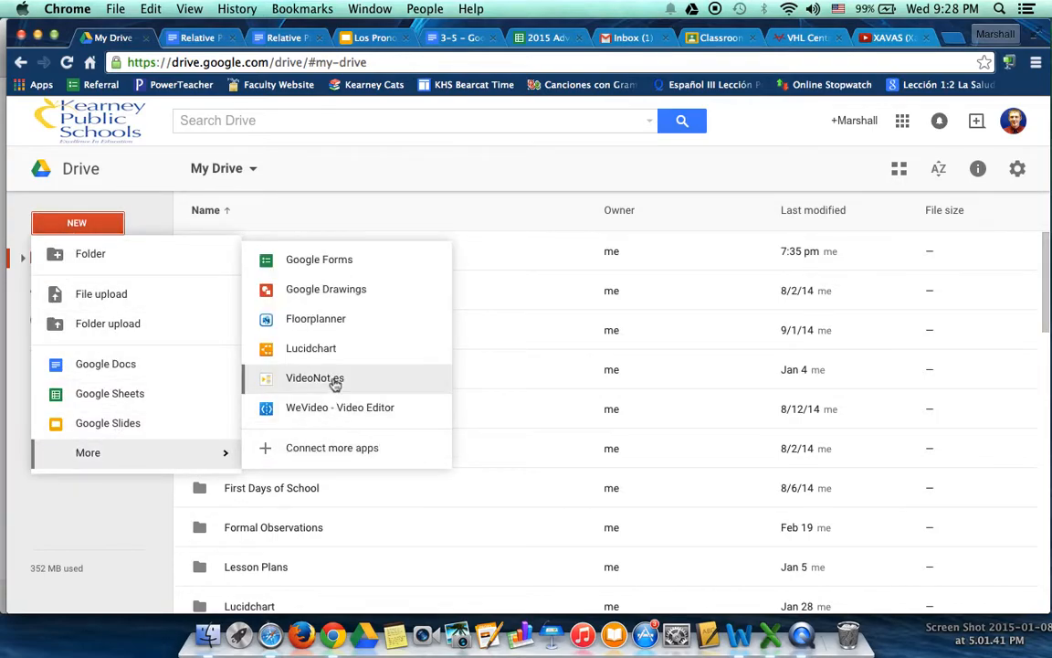
{"action": "left_click", "coordinate": [352, 326]}
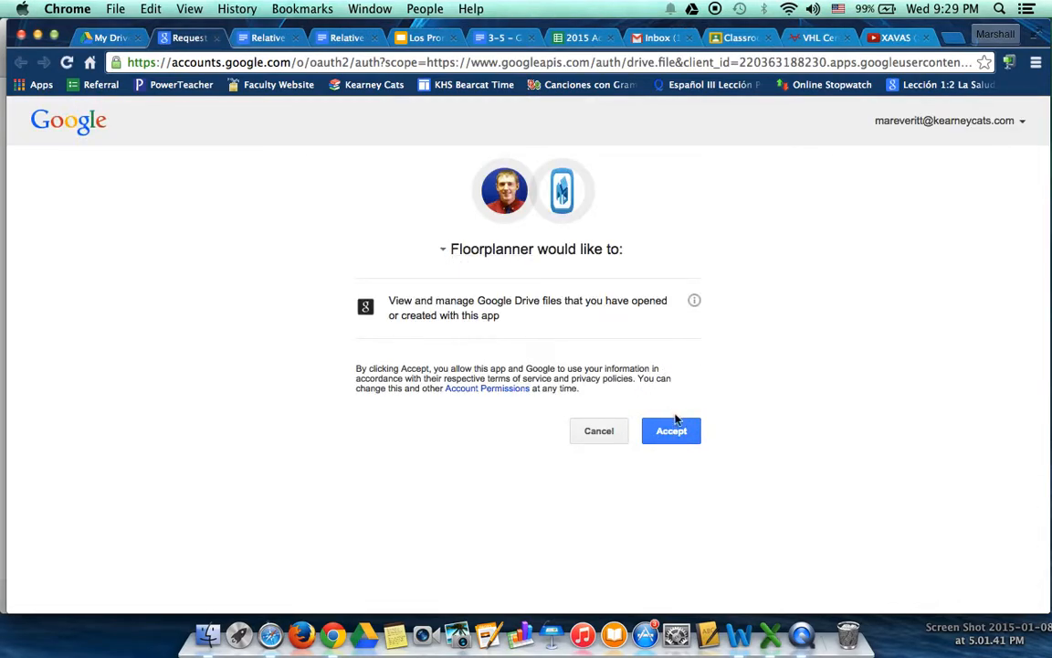
{"action": "left_click", "coordinate": [672, 433]}
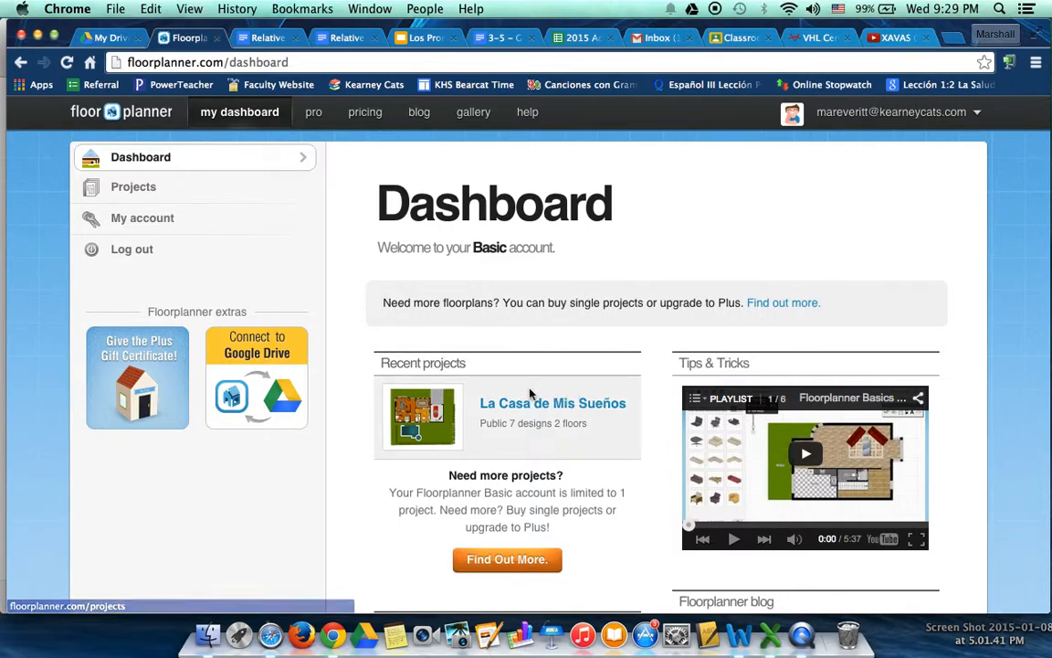
Open the recent project La Casa de Mis Sueños and look closely at the house's ground floor plan
{"action": "left_click", "coordinate": [505, 404]}
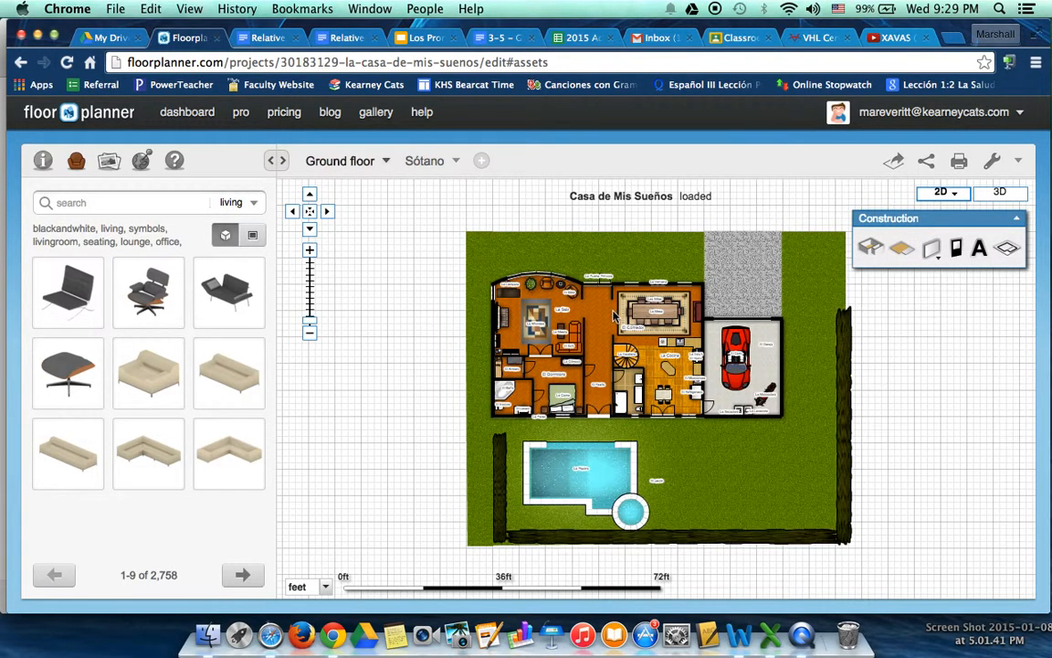
{"action": "left_click", "coordinate": [309, 250]}
{"action": "left_click_drag", "start_coordinate": [539, 251], "coordinate": [532, 327]}
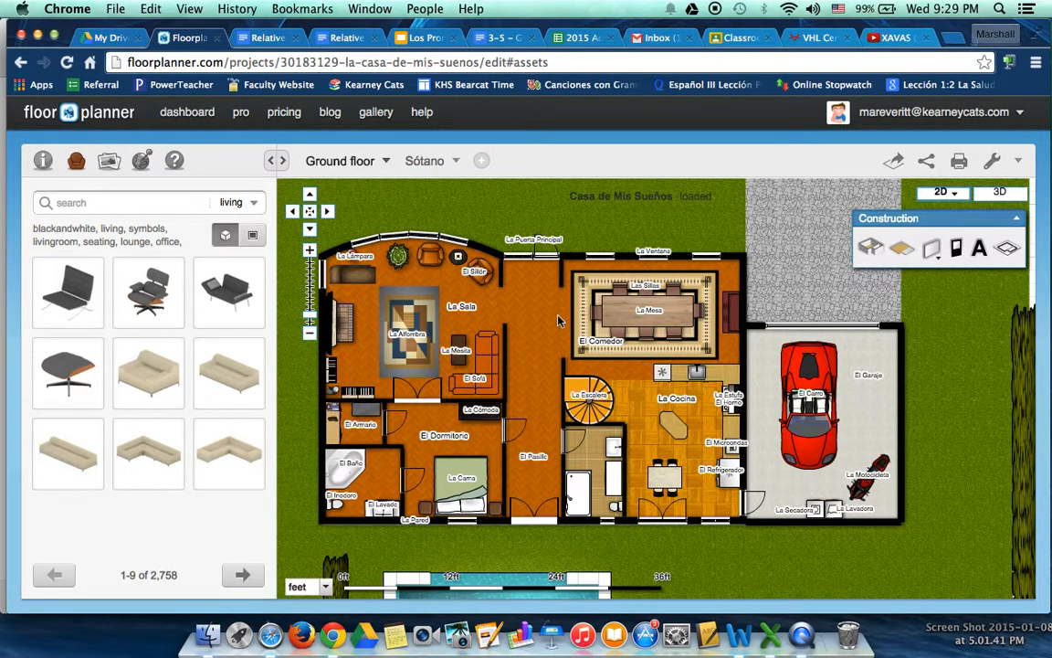
Display the house in 3D and examine its rooms and garden from several angles
{"action": "left_click", "coordinate": [998, 195]}
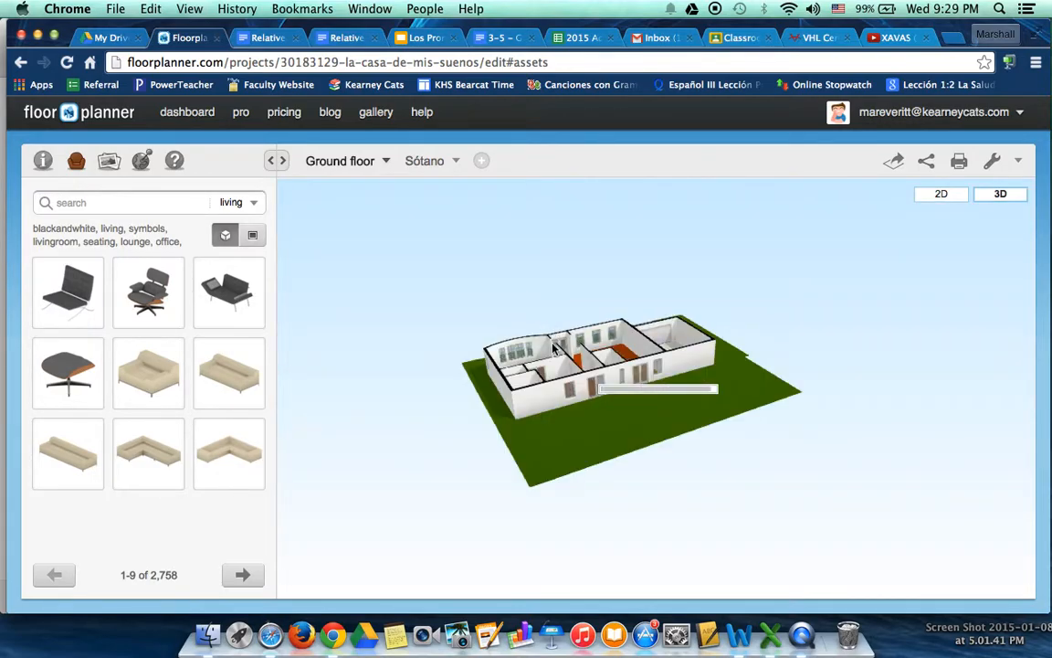
{"action": "left_click_drag", "start_coordinate": [517, 339], "coordinate": [586, 402]}
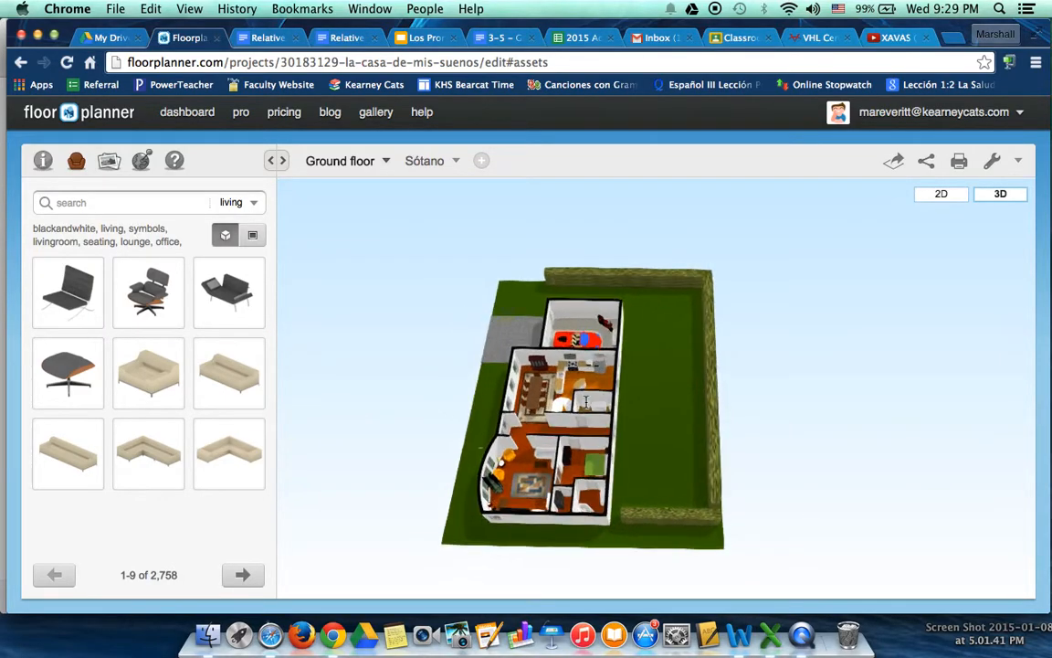
{"action": "scroll", "coordinate": [585, 402], "scroll_direction": "up", "scroll_amount": 5}
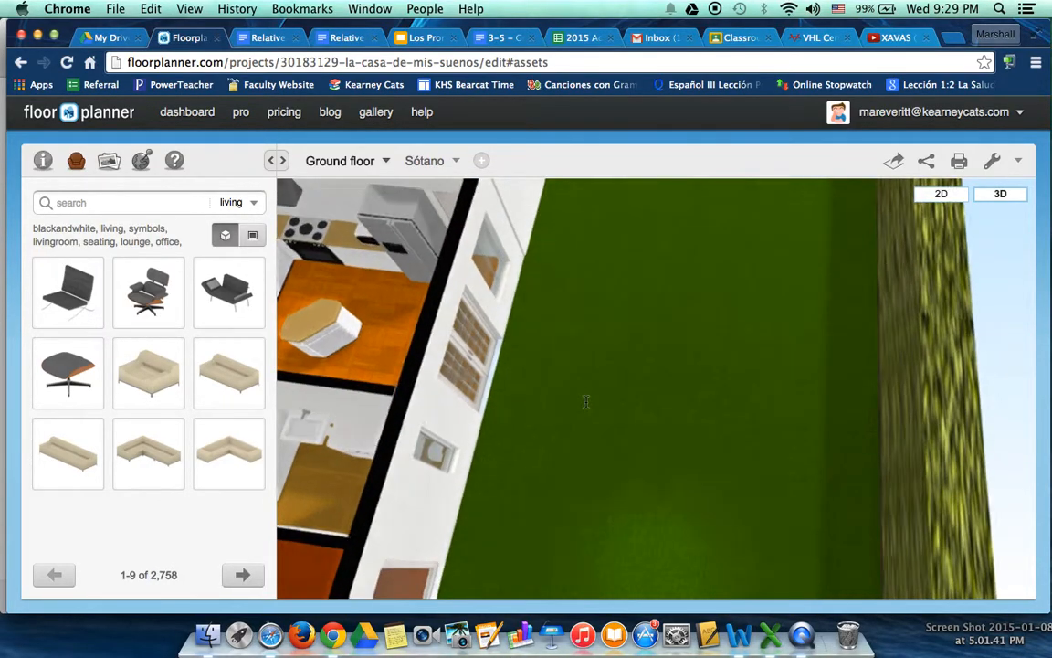
{"action": "scroll", "coordinate": [585, 402], "scroll_direction": "up", "scroll_amount": 1}
{"action": "left_click_drag", "start_coordinate": [510, 409], "coordinate": [433, 358]}
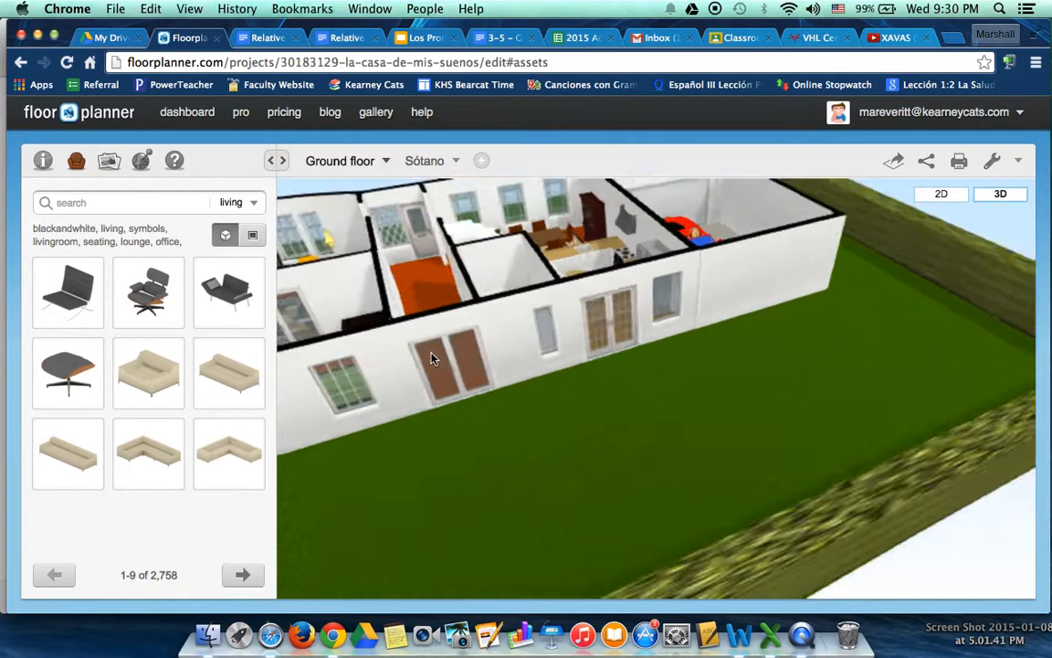
{"action": "scroll", "coordinate": [432, 357], "scroll_direction": "down", "scroll_amount": 5}
{"action": "scroll", "coordinate": [432, 357], "scroll_direction": "up", "scroll_amount": 3}
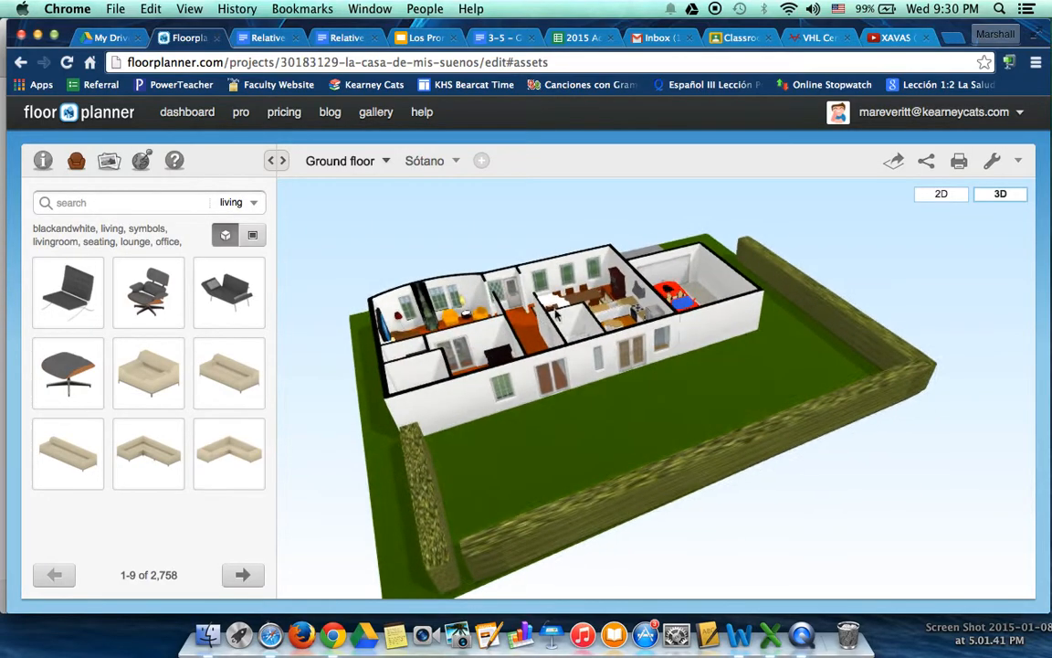
Return to the 2D view and start a new empty design on the ground floor
{"action": "left_click", "coordinate": [948, 197]}
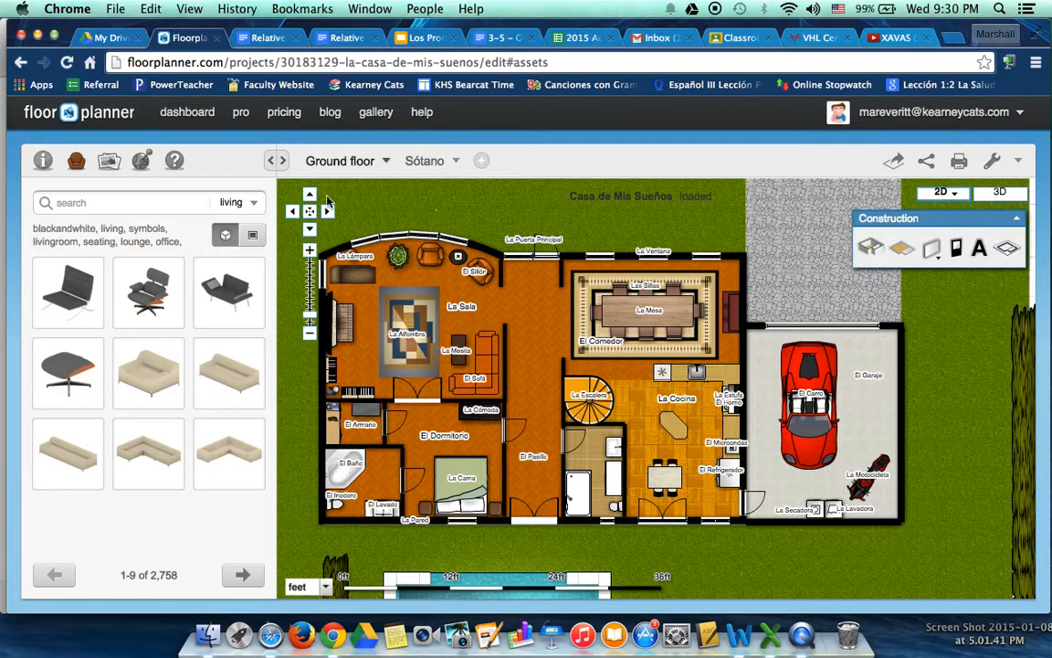
{"action": "left_click", "coordinate": [277, 161]}
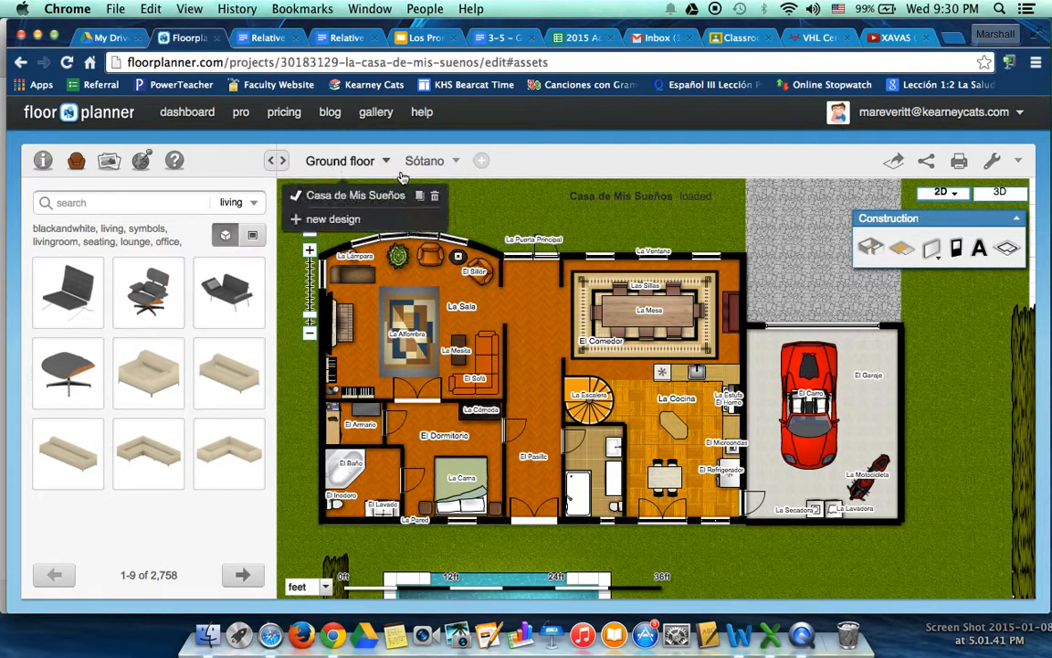
{"action": "left_click", "coordinate": [346, 225]}
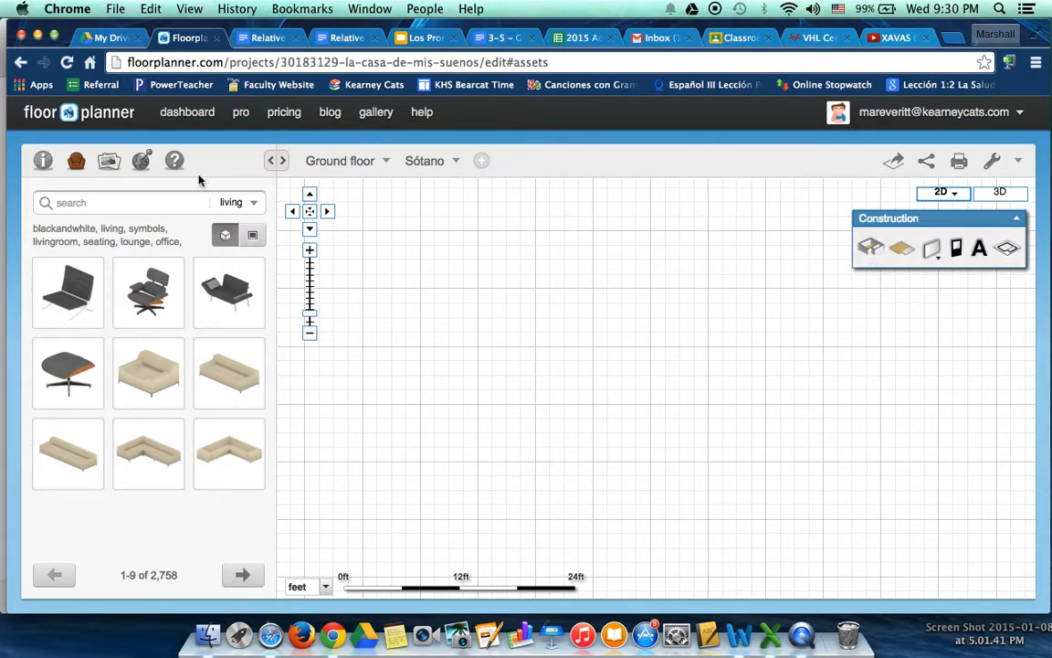
Look through the help tutorial from drawing a first room to drawing surfaces, and return to the furniture library
{"action": "left_click", "coordinate": [173, 161]}
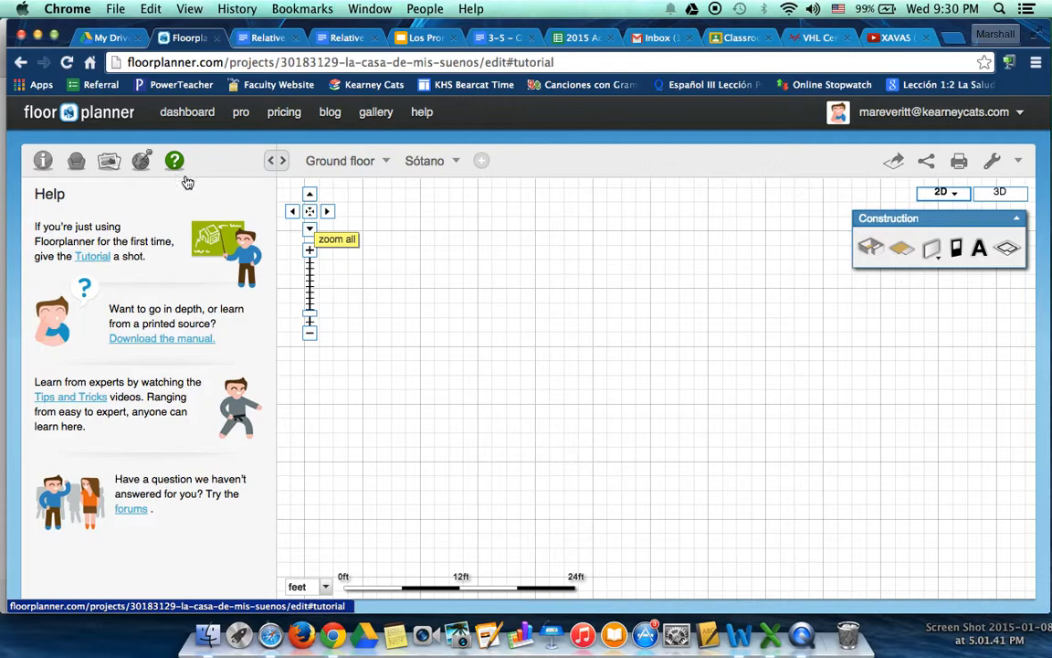
{"action": "left_click", "coordinate": [94, 257]}
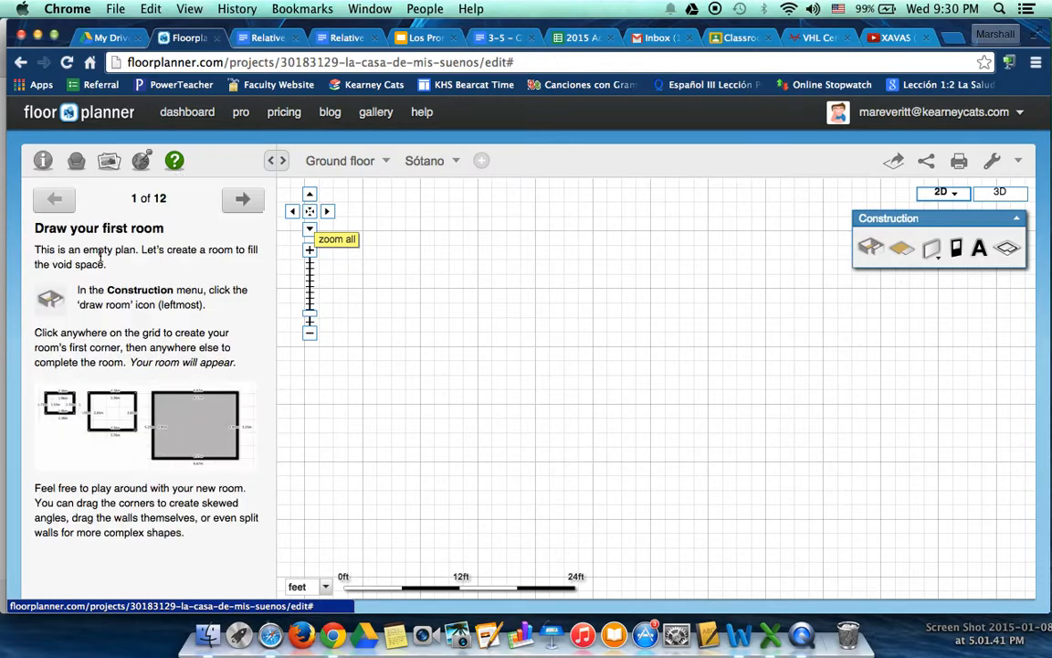
{"action": "left_click", "coordinate": [242, 198]}
{"action": "left_click", "coordinate": [242, 198]}
{"action": "left_click", "coordinate": [242, 198]}
{"action": "left_click", "coordinate": [242, 198]}
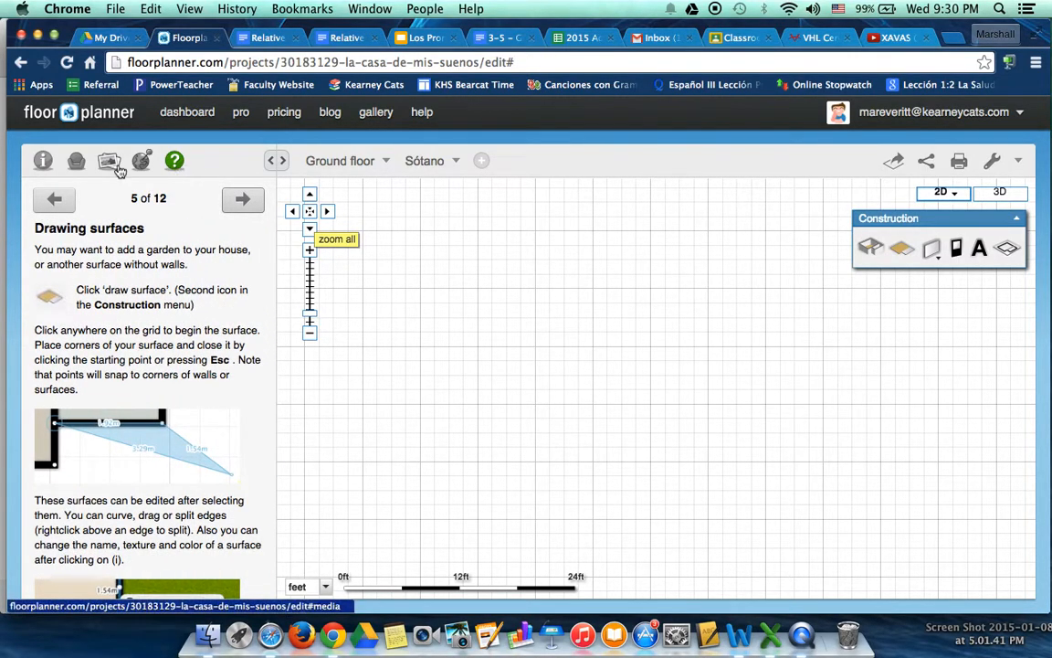
{"action": "left_click", "coordinate": [76, 161]}
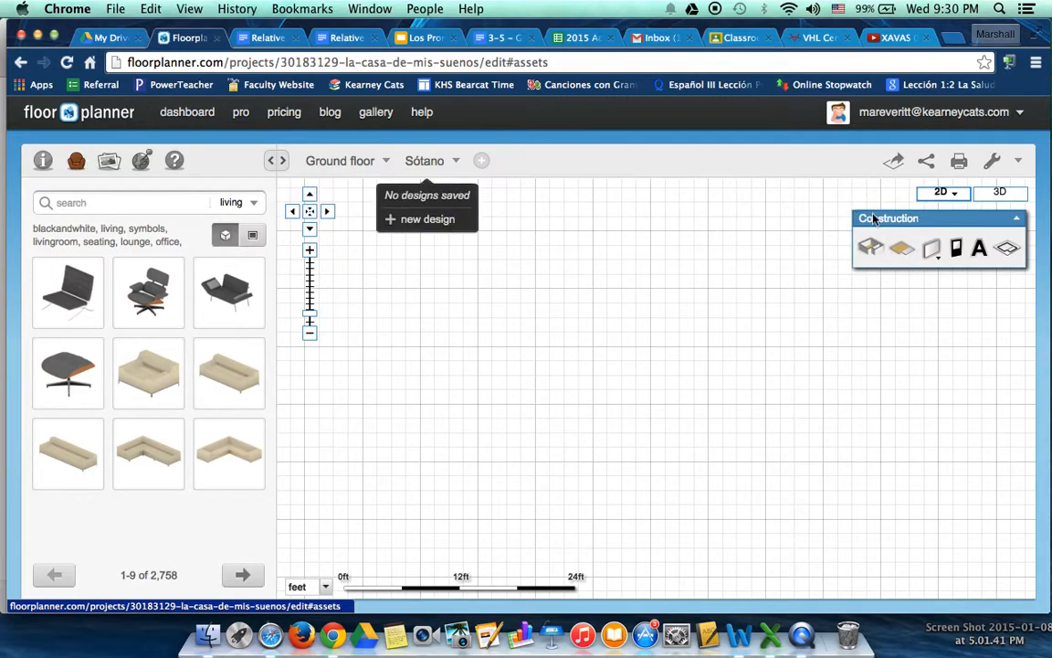
Draw a rectangular room of about 1655 ft² on the empty grid with 0.82 ft thick walls
{"action": "left_click", "coordinate": [871, 247]}
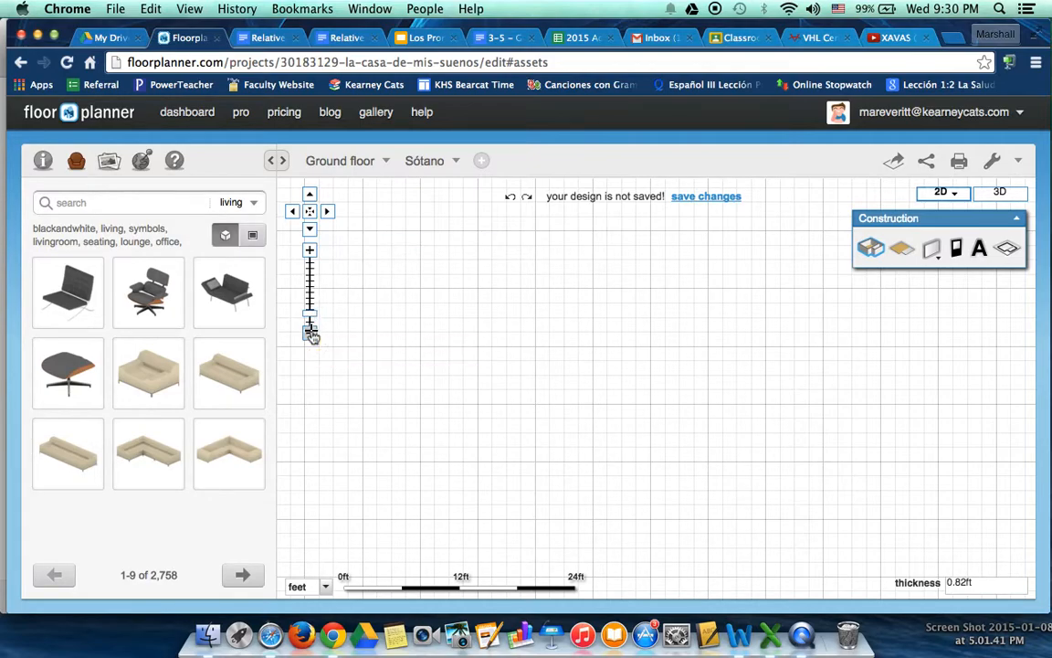
{"action": "left_click", "coordinate": [311, 335]}
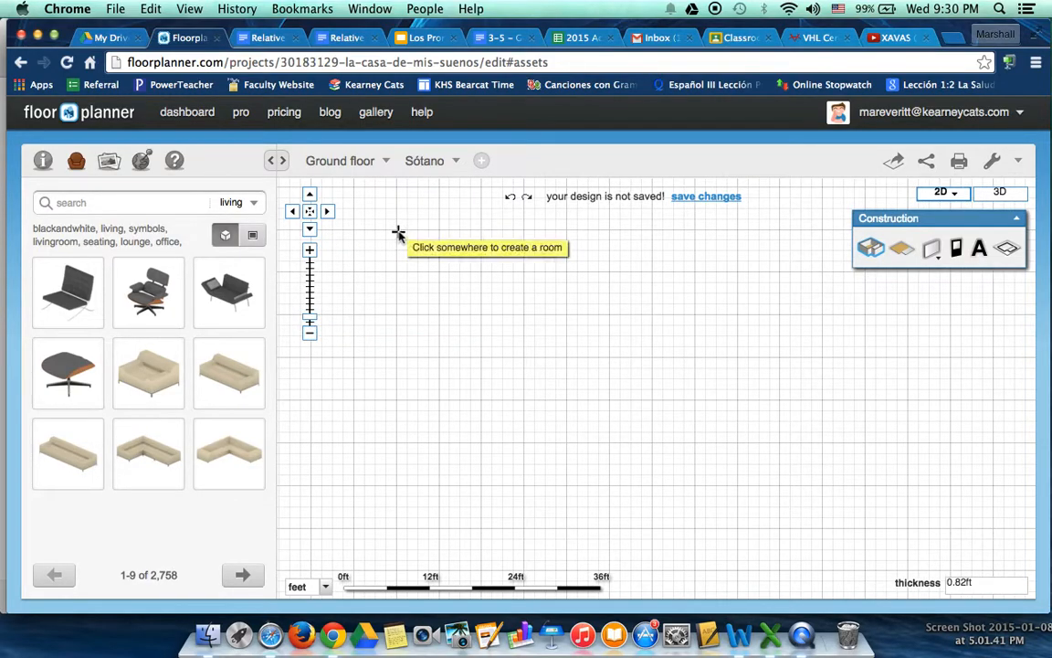
{"action": "left_click_drag", "start_coordinate": [398, 232], "coordinate": [819, 441]}
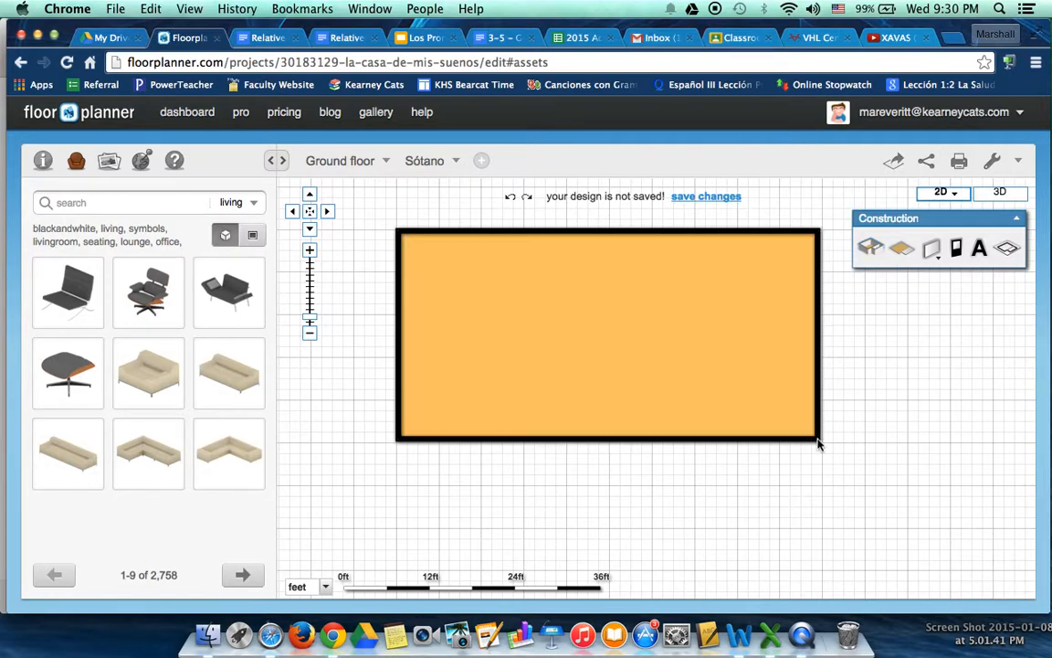
Apply the Parquet pattern to the room's floor
{"action": "left_click", "coordinate": [608, 326]}
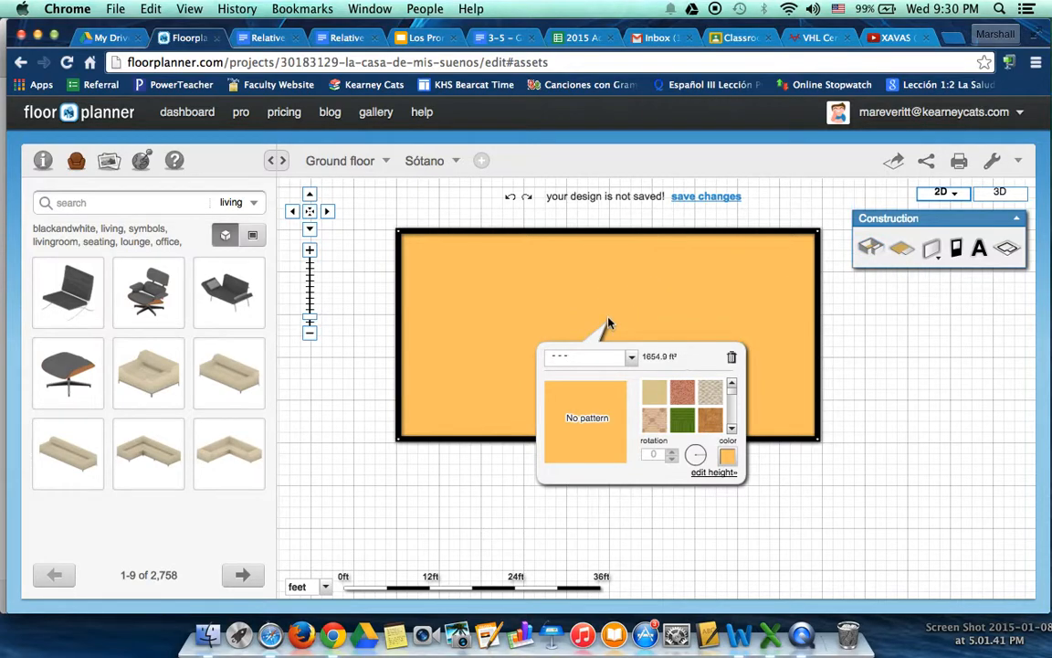
{"action": "left_click", "coordinate": [710, 392]}
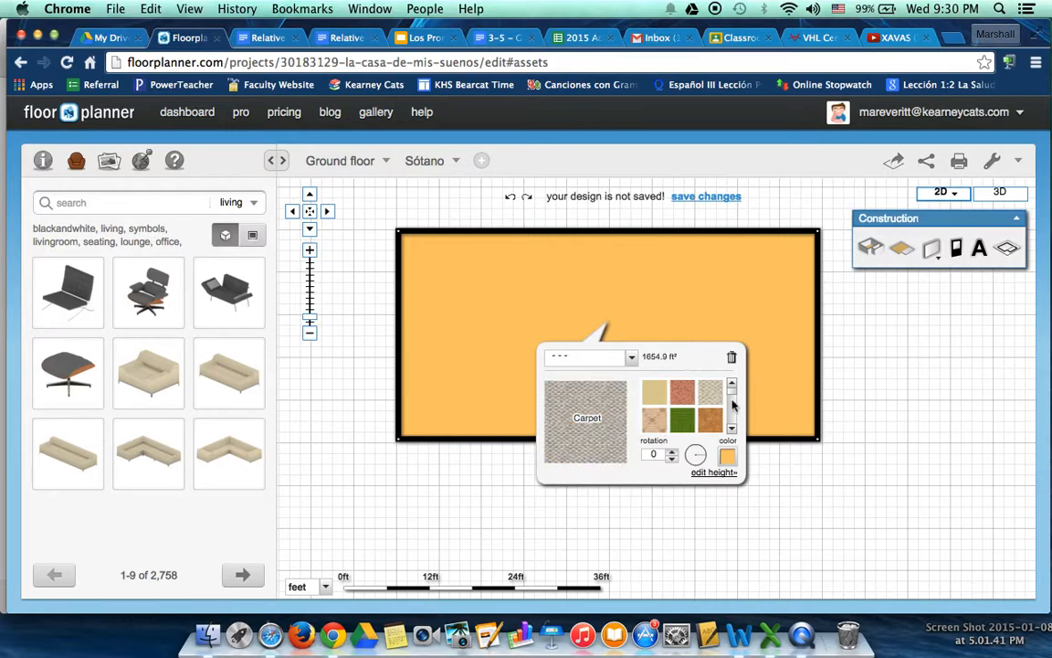
{"action": "left_click", "coordinate": [732, 428]}
{"action": "left_click", "coordinate": [731, 428]}
{"action": "left_click", "coordinate": [731, 428]}
{"action": "left_click", "coordinate": [732, 428]}
{"action": "left_click", "coordinate": [732, 428]}
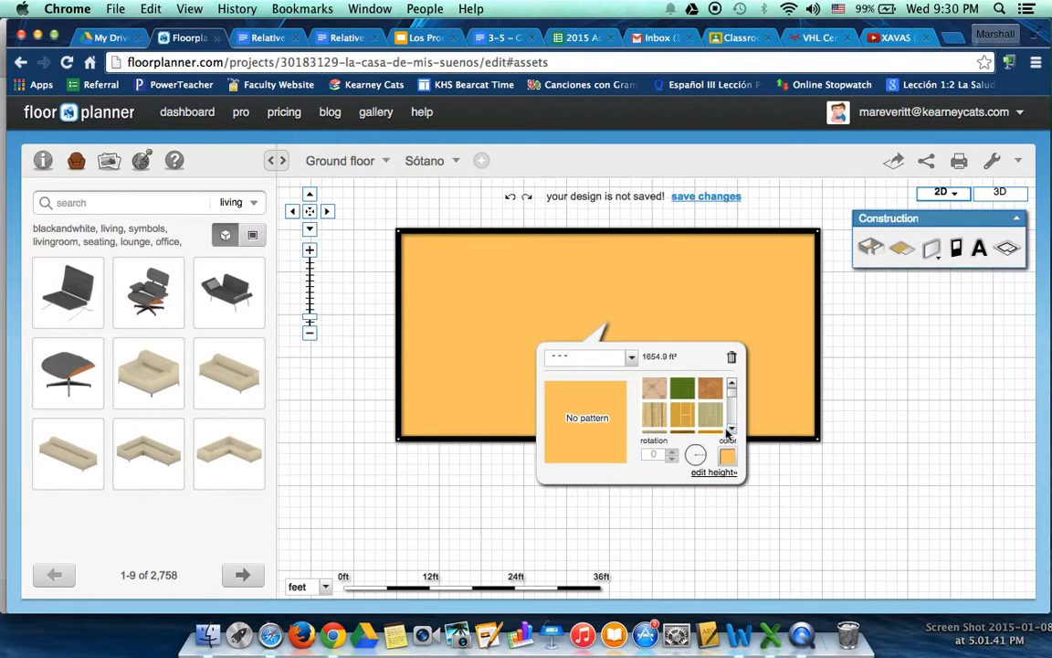
{"action": "left_click", "coordinate": [681, 420]}
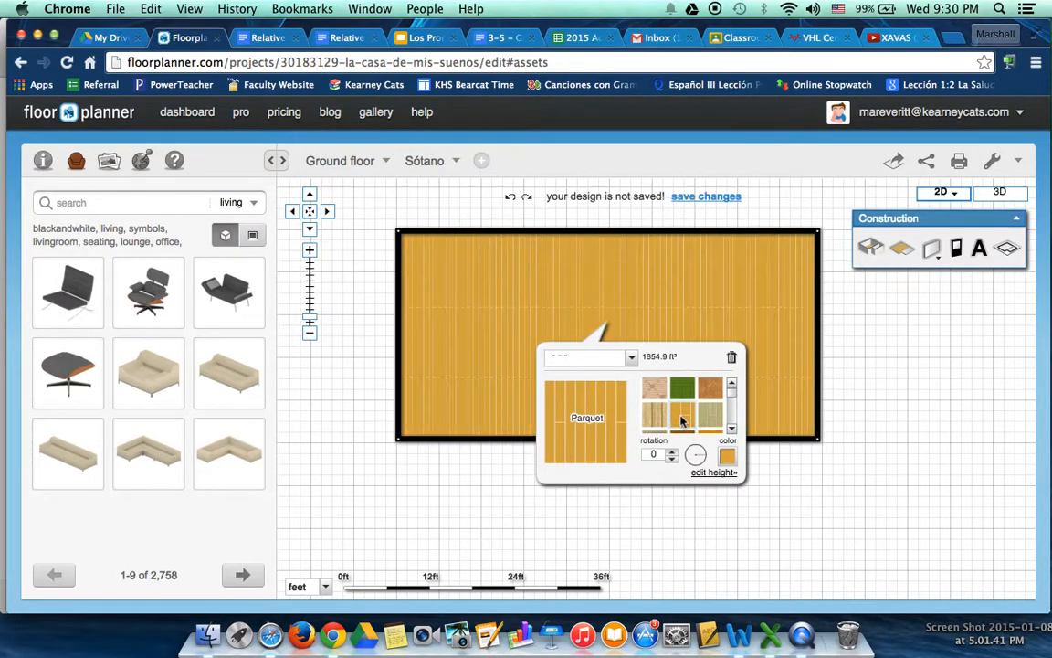
Draw two connected inner walls, about 9 ft and 11 ft long, enclosing a small room in the plan's upper-left corner
{"action": "left_click", "coordinate": [522, 318]}
{"action": "left_click", "coordinate": [522, 319]}
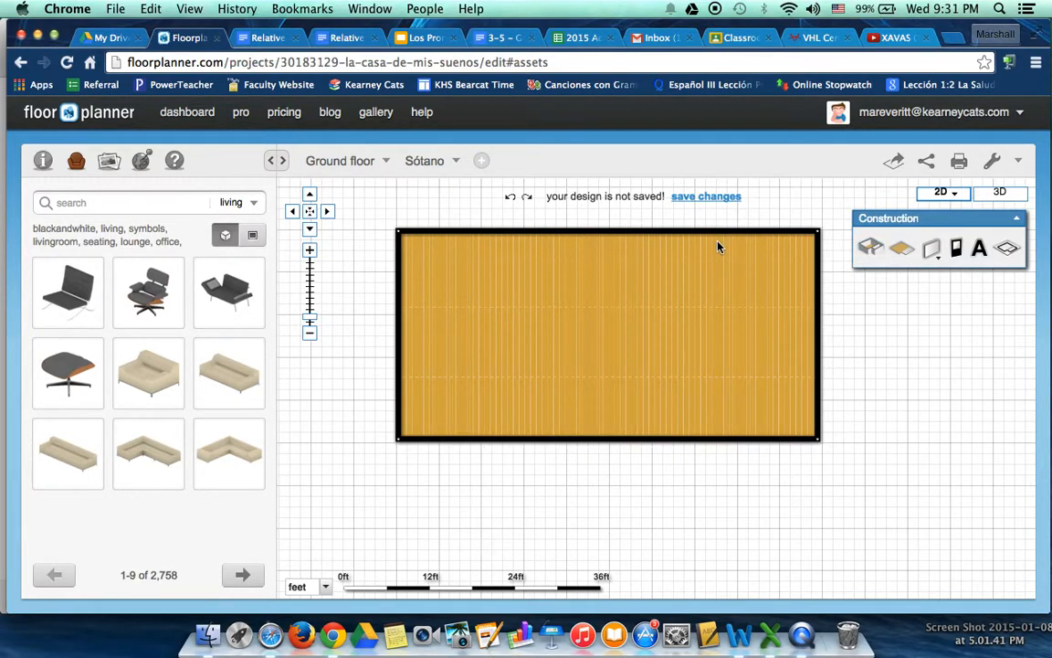
{"action": "left_click", "coordinate": [933, 248]}
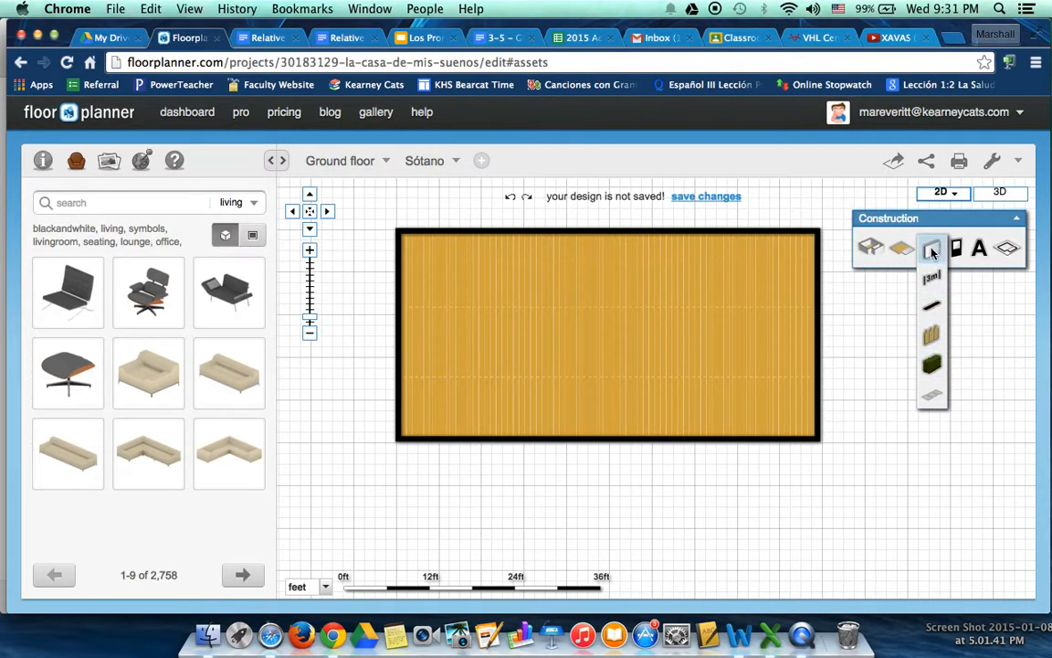
{"action": "left_click", "coordinate": [932, 252]}
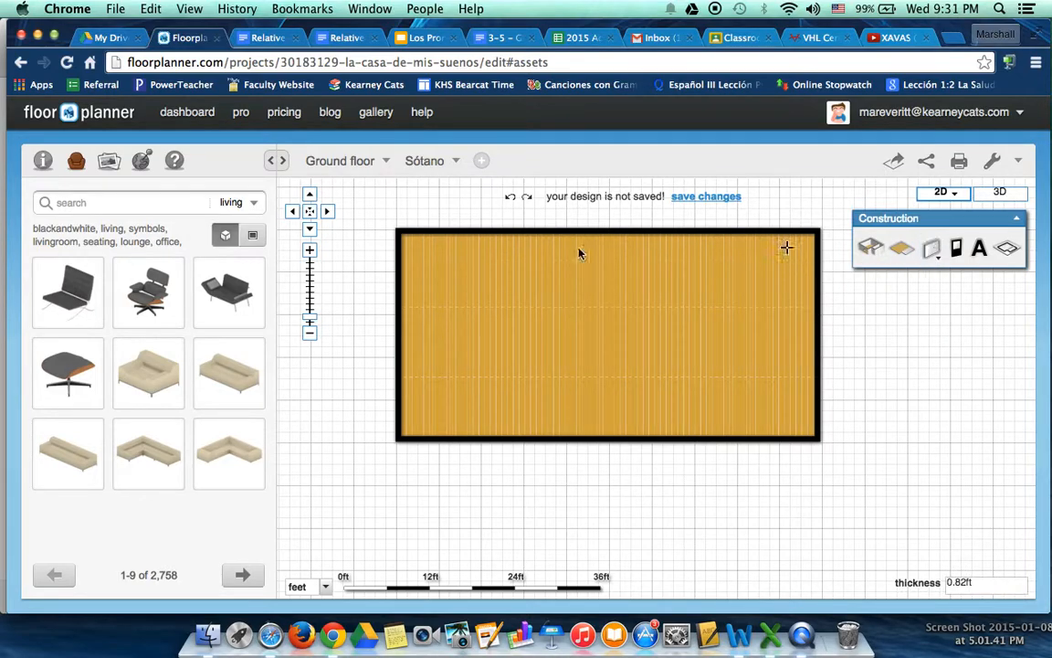
{"action": "left_click", "coordinate": [479, 238]}
{"action": "left_click", "coordinate": [478, 300]}
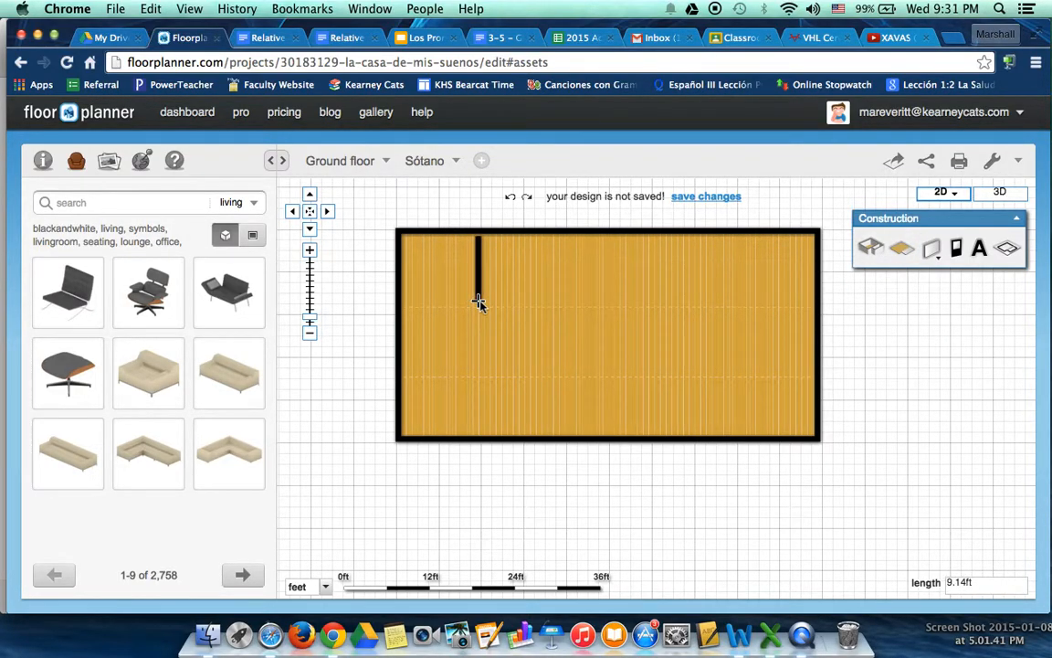
{"action": "left_click", "coordinate": [402, 301]}
Continue the wall line as a zigzag of five segments across the parquet floor and end the line
{"action": "left_click", "coordinate": [457, 347]}
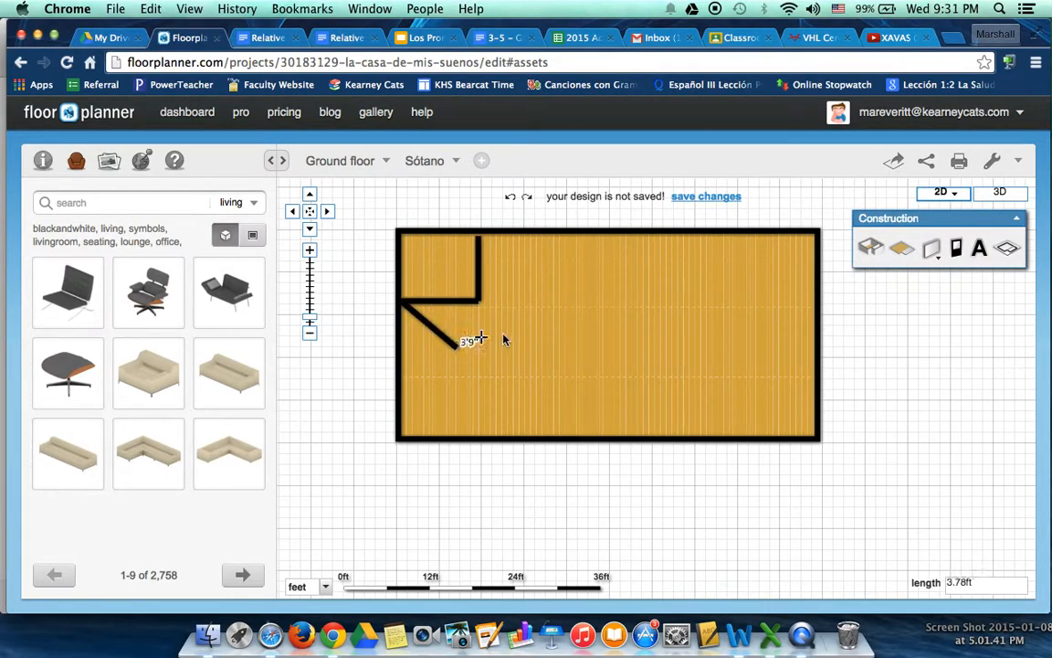
{"action": "left_click", "coordinate": [517, 334]}
{"action": "left_click", "coordinate": [517, 374]}
{"action": "left_click", "coordinate": [450, 375]}
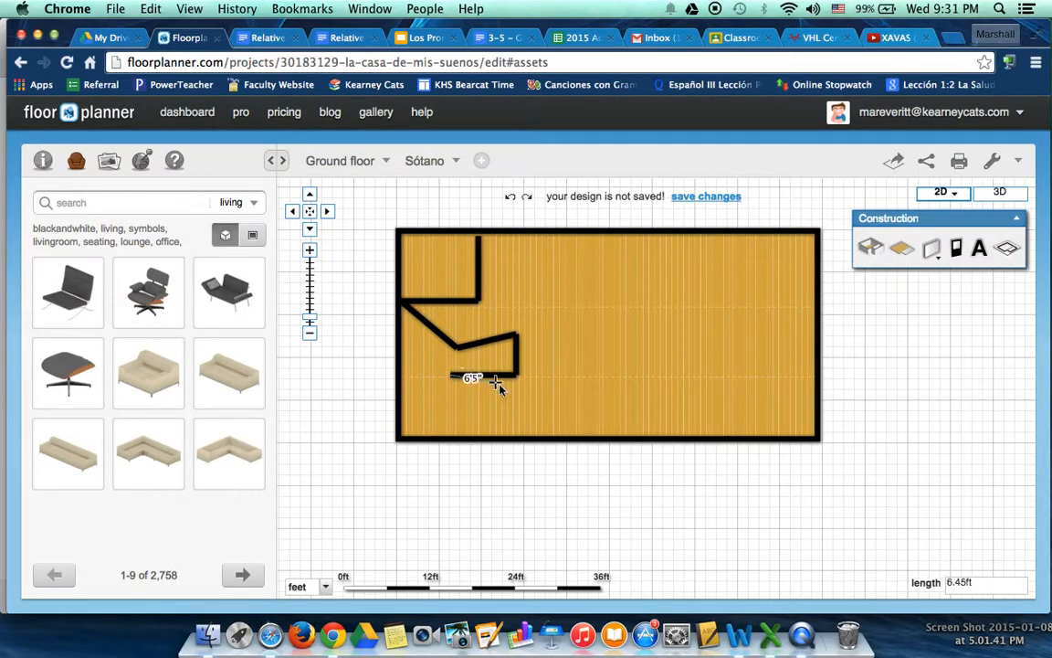
{"action": "double_click", "coordinate": [501, 402]}
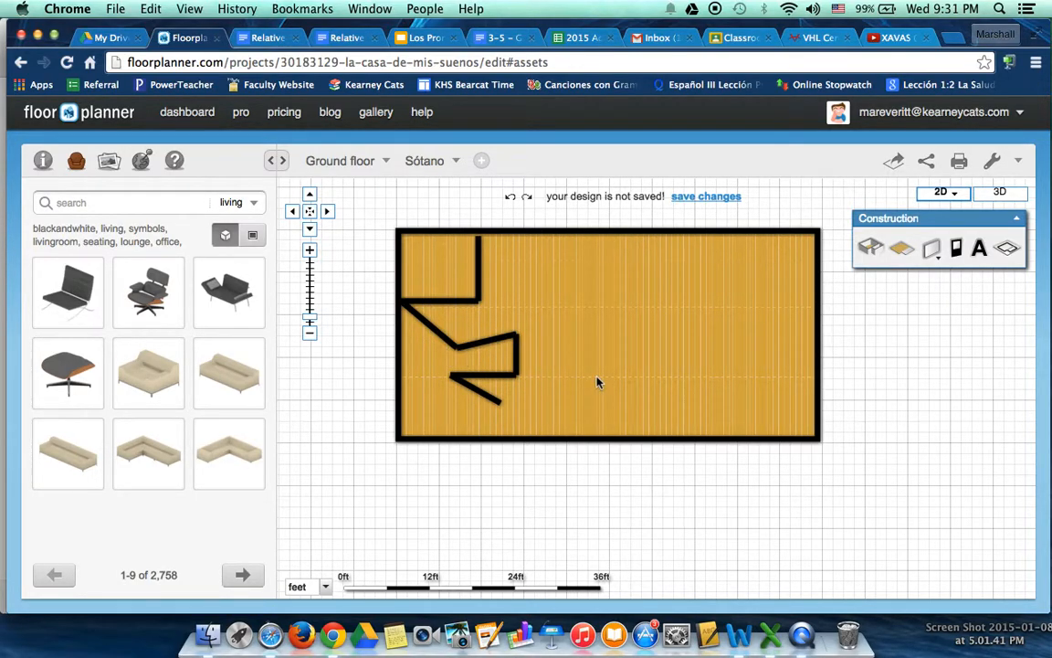
Undo the five zigzag wall segments, keeping the two walls of the corner room
{"action": "key", "text": "super+z"}
{"action": "key", "text": "super+z"}
{"action": "key", "text": "super+z"}
{"action": "key", "text": "super+z"}
{"action": "key", "text": "super+z"}
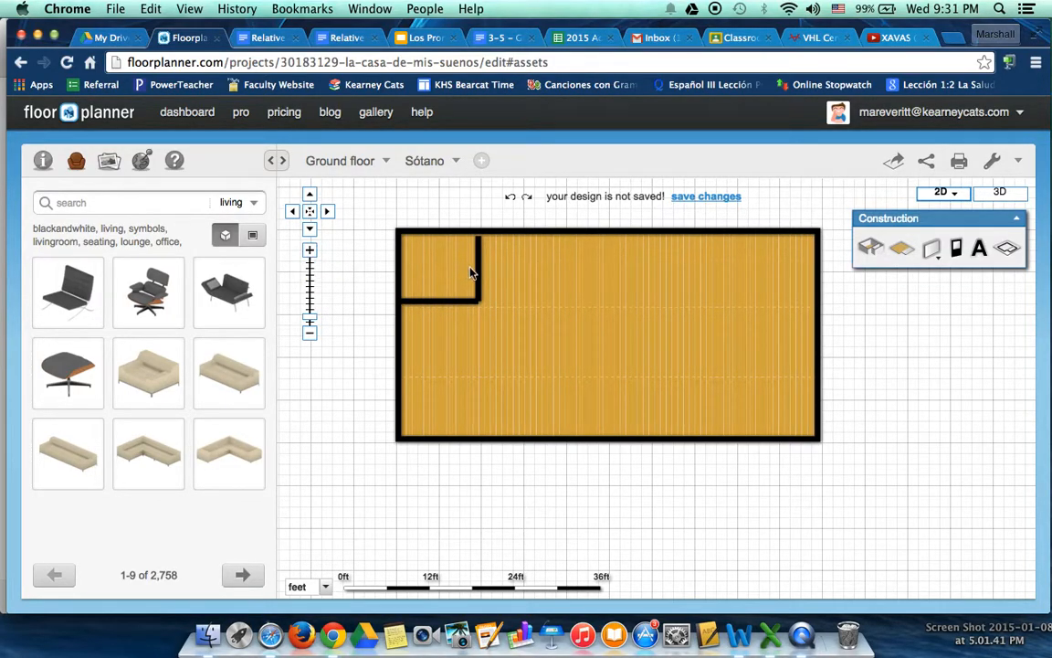
Draw a separate floor surface of about 105 ft² covering the small corner room along its four walls
{"action": "left_click", "coordinate": [310, 249]}
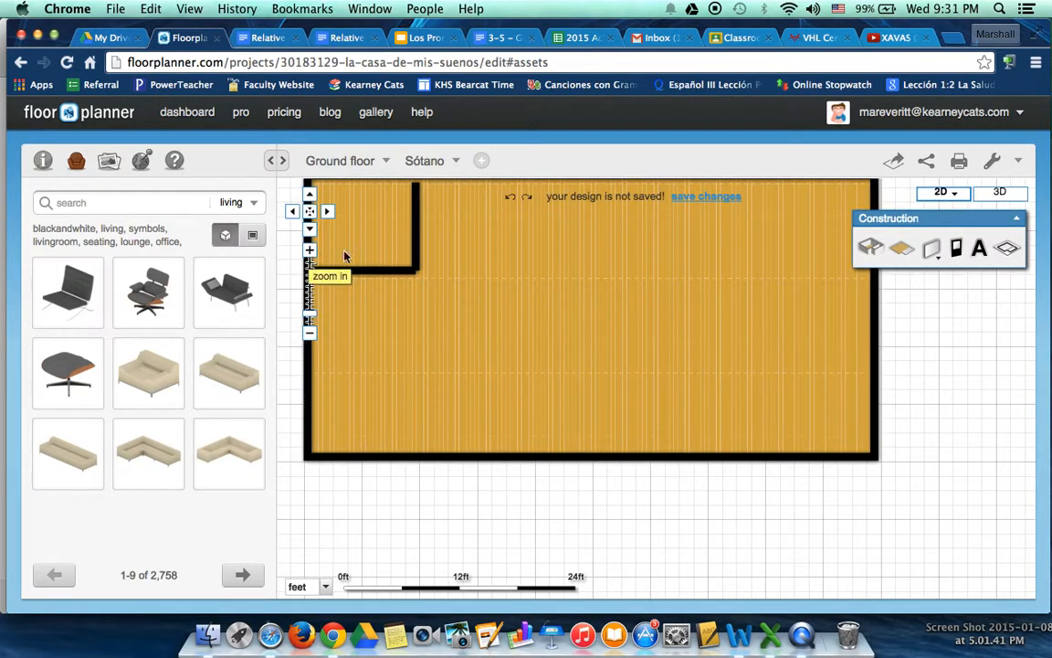
{"action": "left_click_drag", "start_coordinate": [472, 271], "coordinate": [600, 367]}
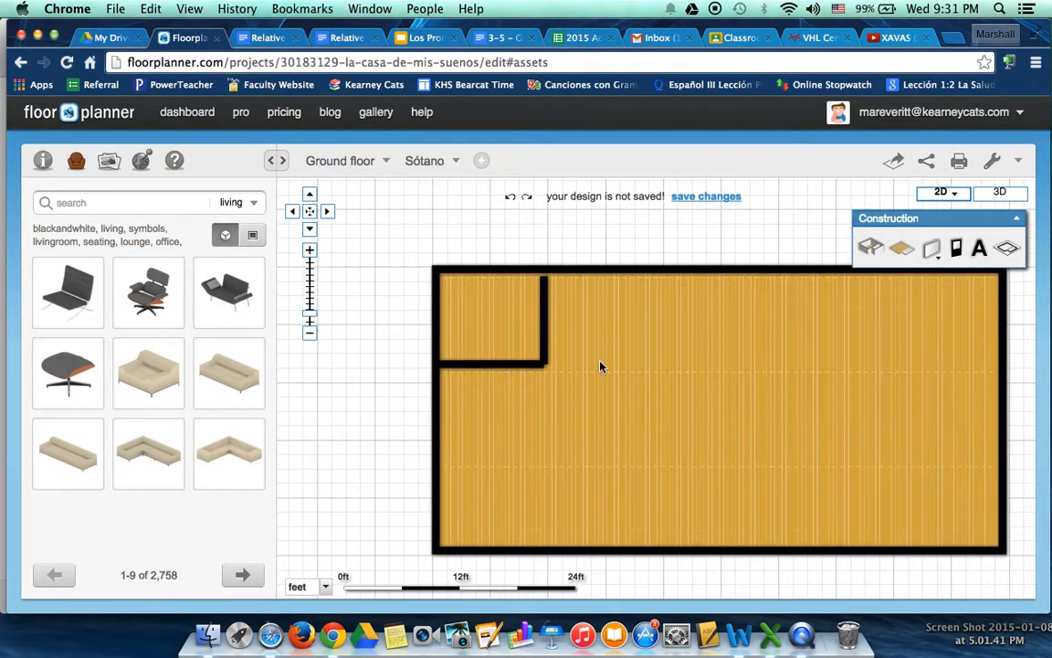
{"action": "left_click", "coordinate": [550, 306]}
{"action": "mouse_move", "coordinate": [554, 312]}
{"action": "left_mouse_down"}
{"action": "mouse_move", "coordinate": [540, 290]}
{"action": "mouse_move", "coordinate": [541, 299]}
{"action": "left_mouse_up"}
{"action": "left_click", "coordinate": [629, 327]}
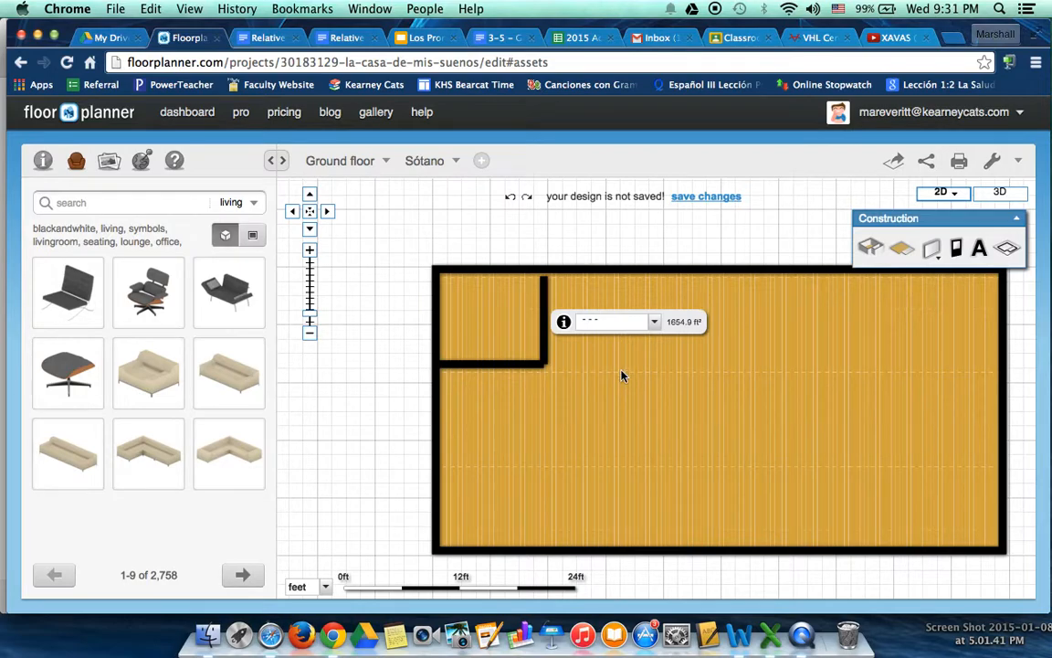
{"action": "left_click", "coordinate": [903, 252]}
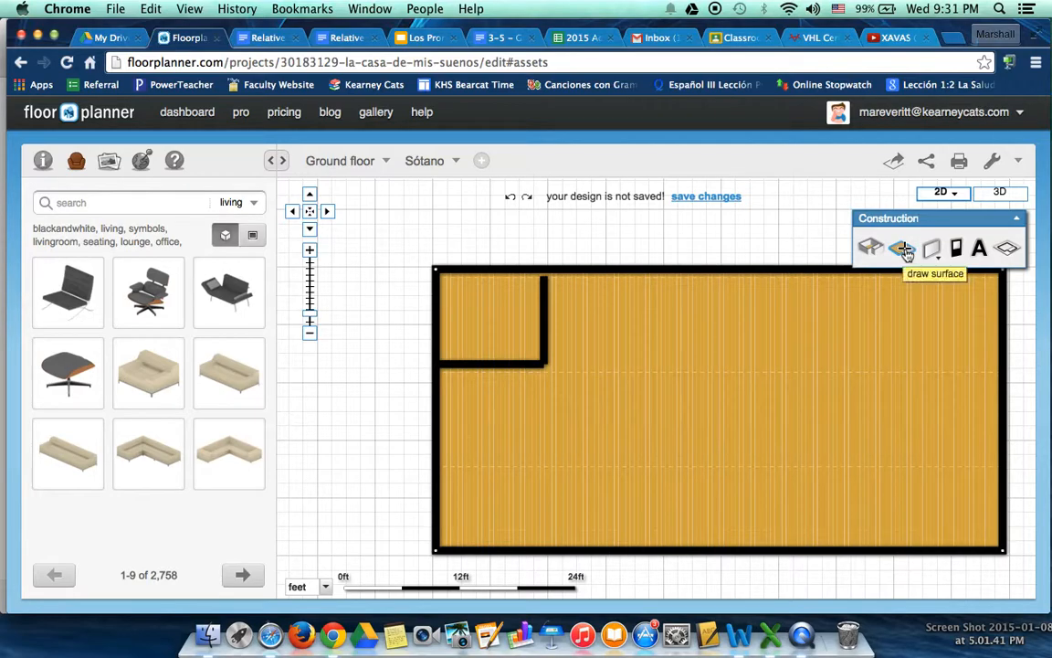
{"action": "left_click", "coordinate": [435, 270]}
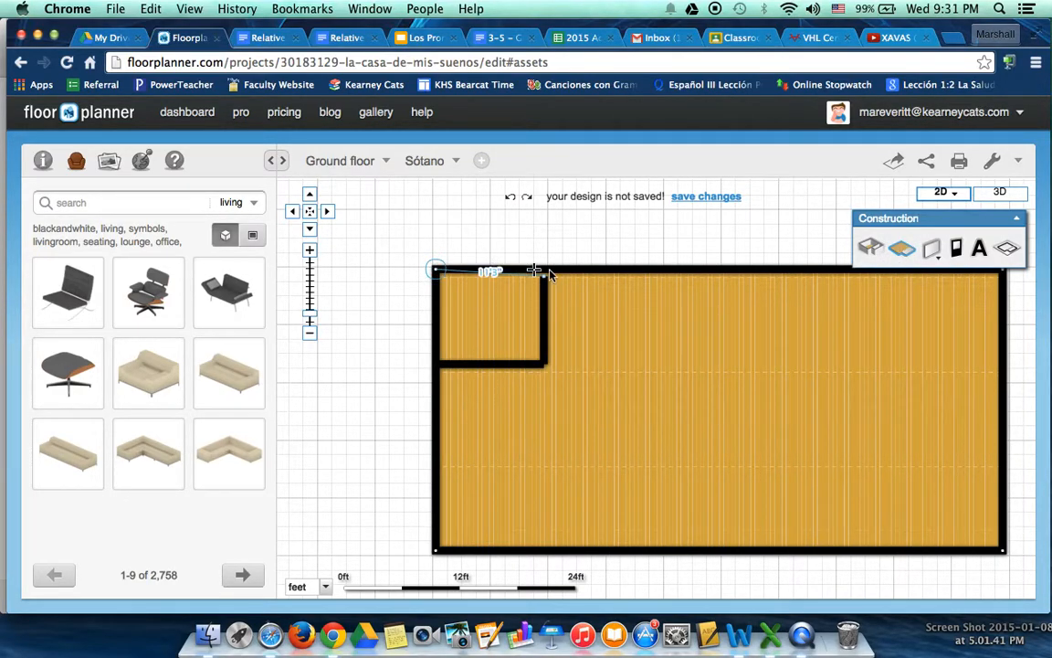
{"action": "left_click", "coordinate": [541, 273]}
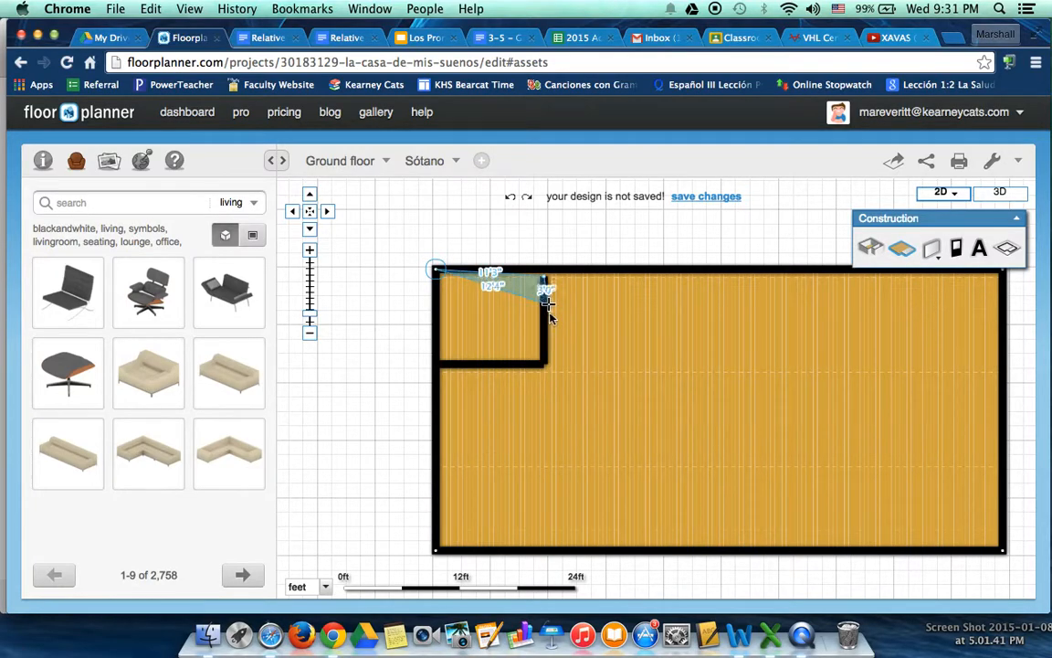
{"action": "left_click", "coordinate": [544, 363]}
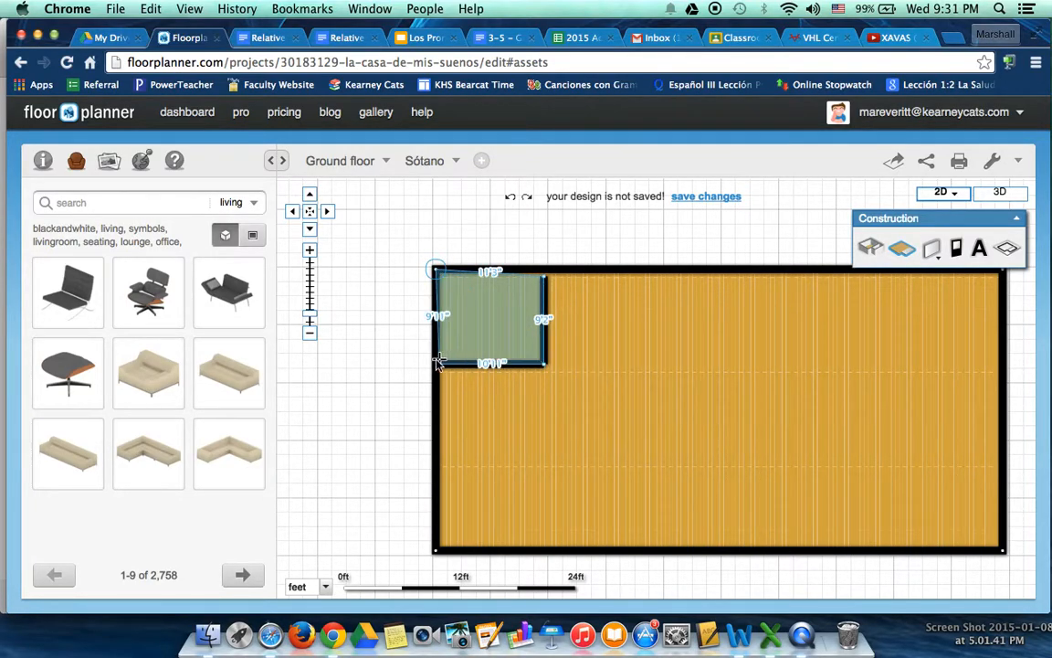
{"action": "left_click", "coordinate": [440, 363]}
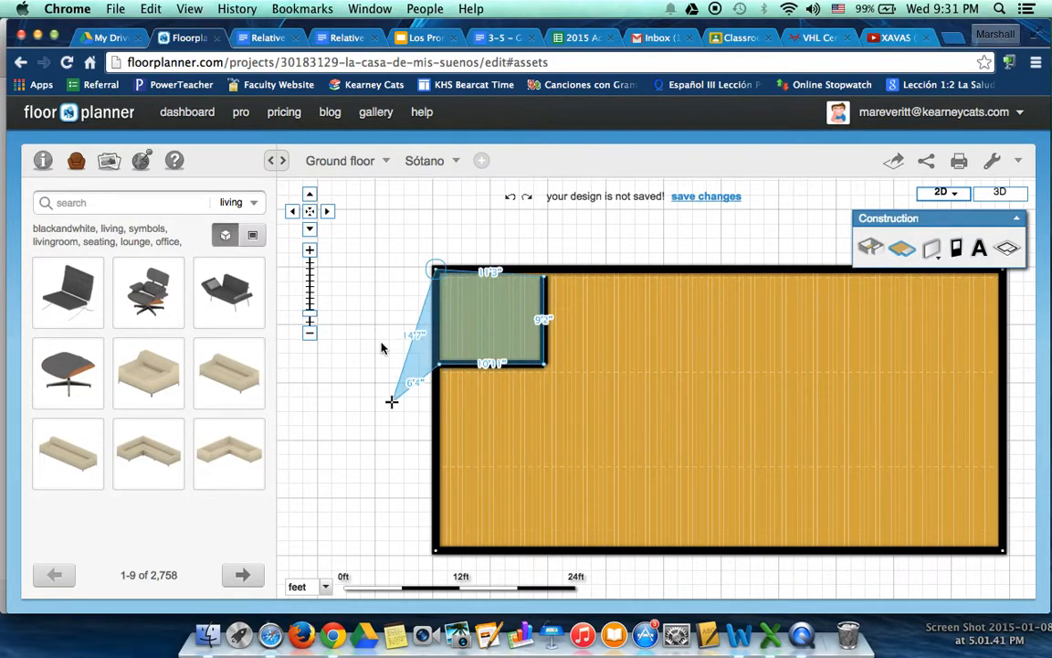
{"action": "double_click", "coordinate": [440, 364]}
Apply the Carpet pattern to the corner room's surface
{"action": "left_click", "coordinate": [497, 305]}
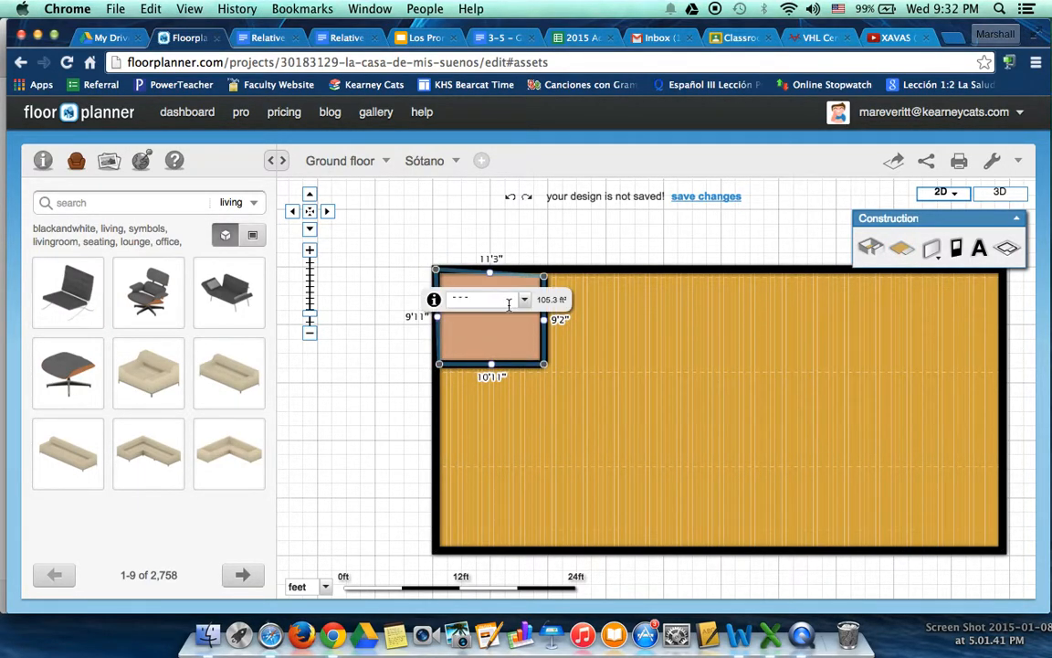
{"action": "left_click", "coordinate": [503, 343]}
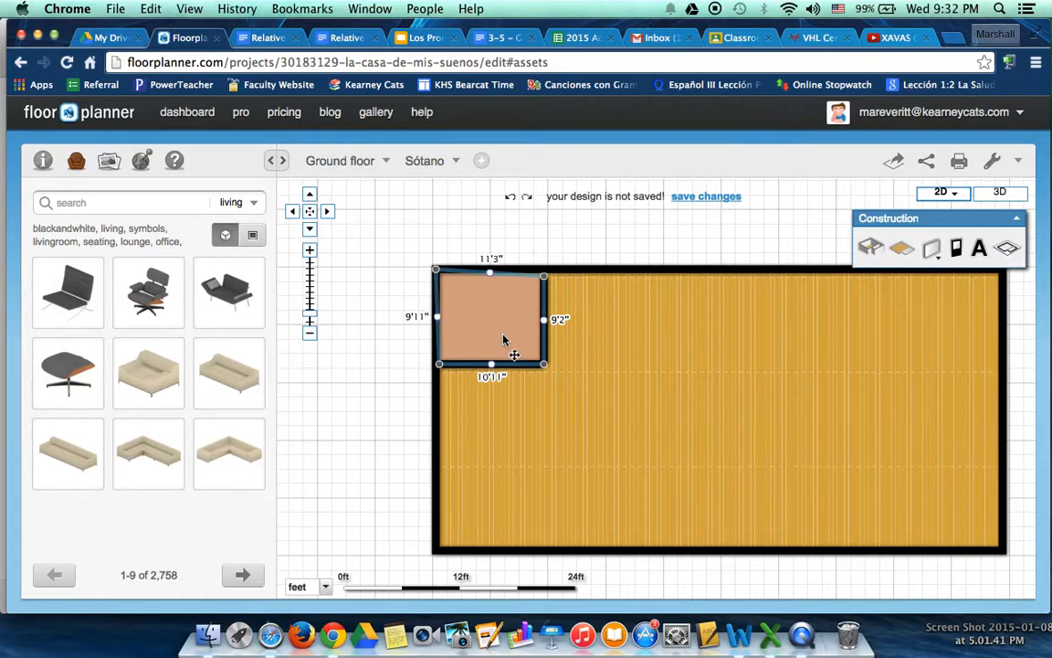
{"action": "left_click", "coordinate": [550, 403]}
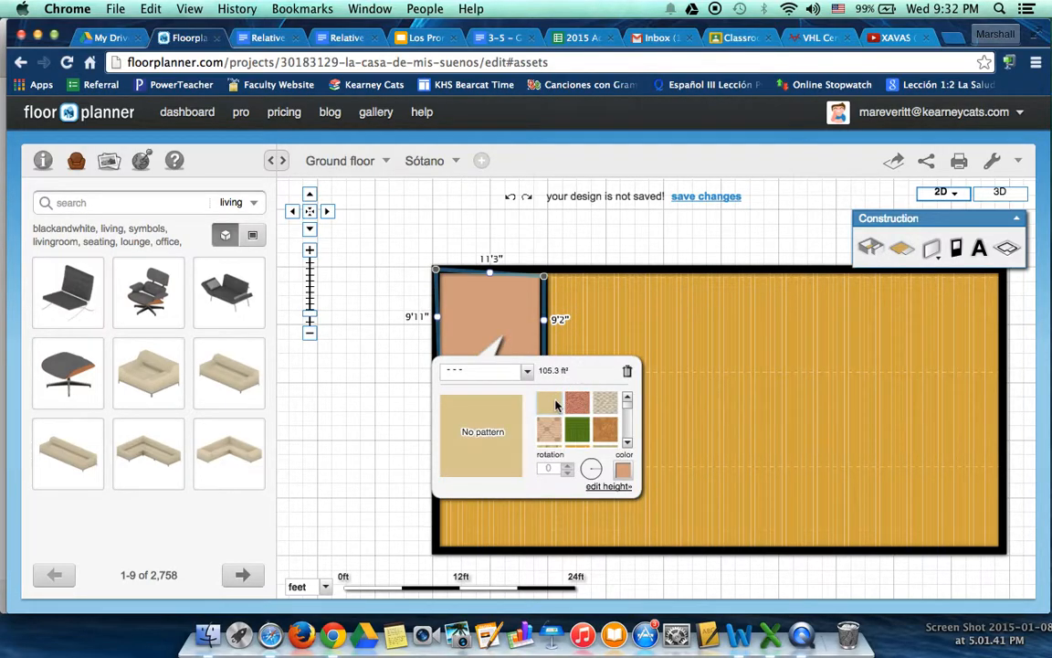
{"action": "left_click", "coordinate": [607, 402]}
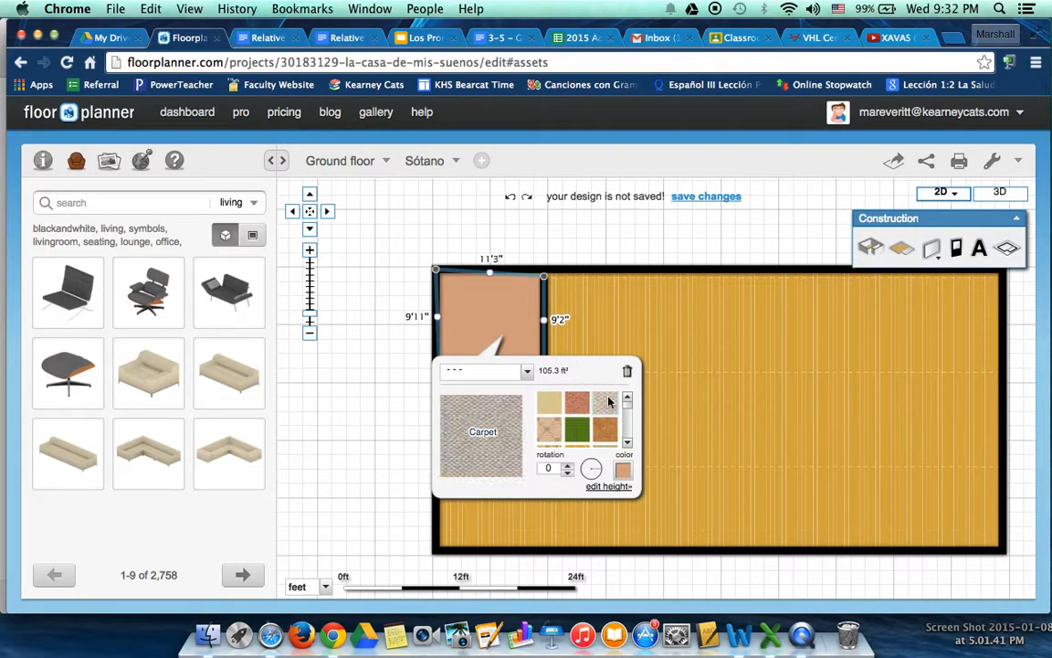
{"action": "left_click", "coordinate": [651, 284]}
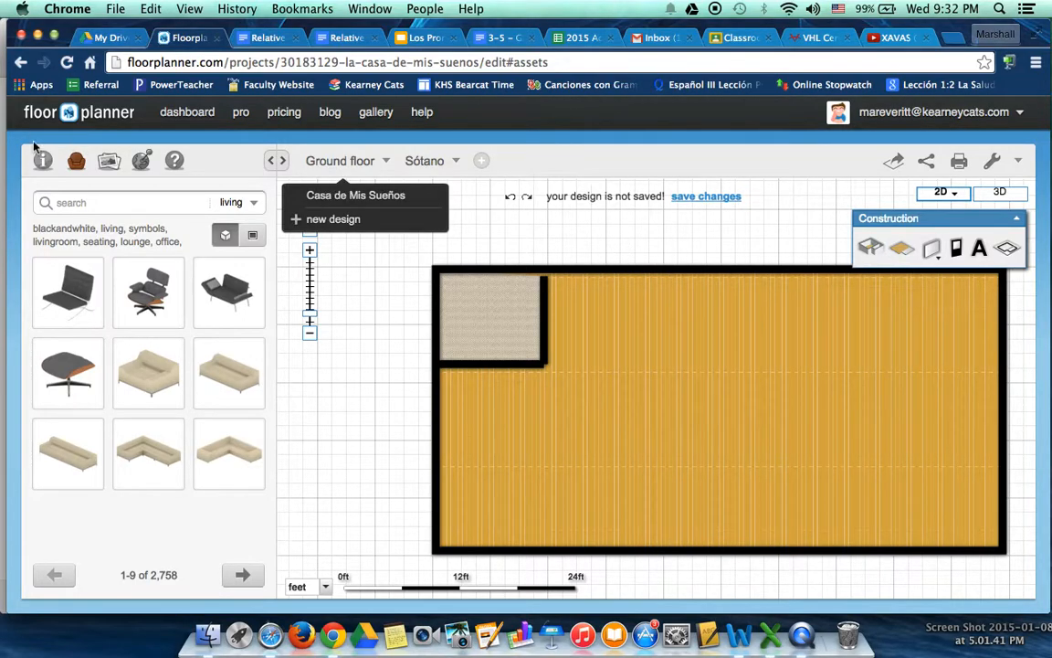
Search the furniture library for "bed" and place a blue double bed against the corner room's upper wall
{"action": "left_click", "coordinate": [87, 203]}
{"action": "type", "text": "bed"}
{"action": "key", "text": "Return"}
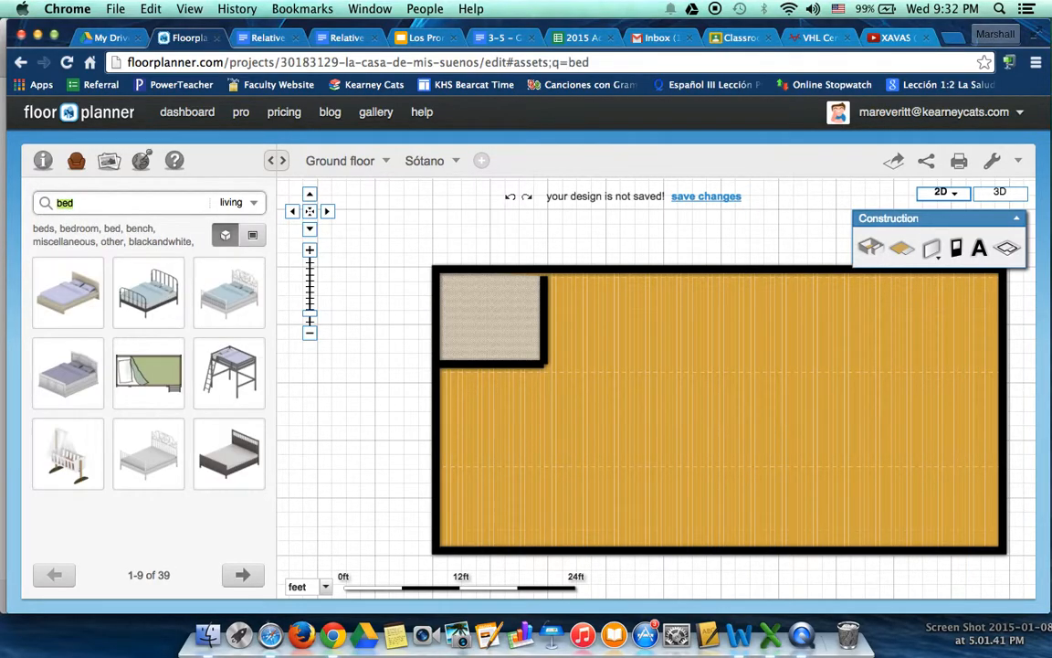
{"action": "left_click_drag", "start_coordinate": [64, 370], "coordinate": [517, 293]}
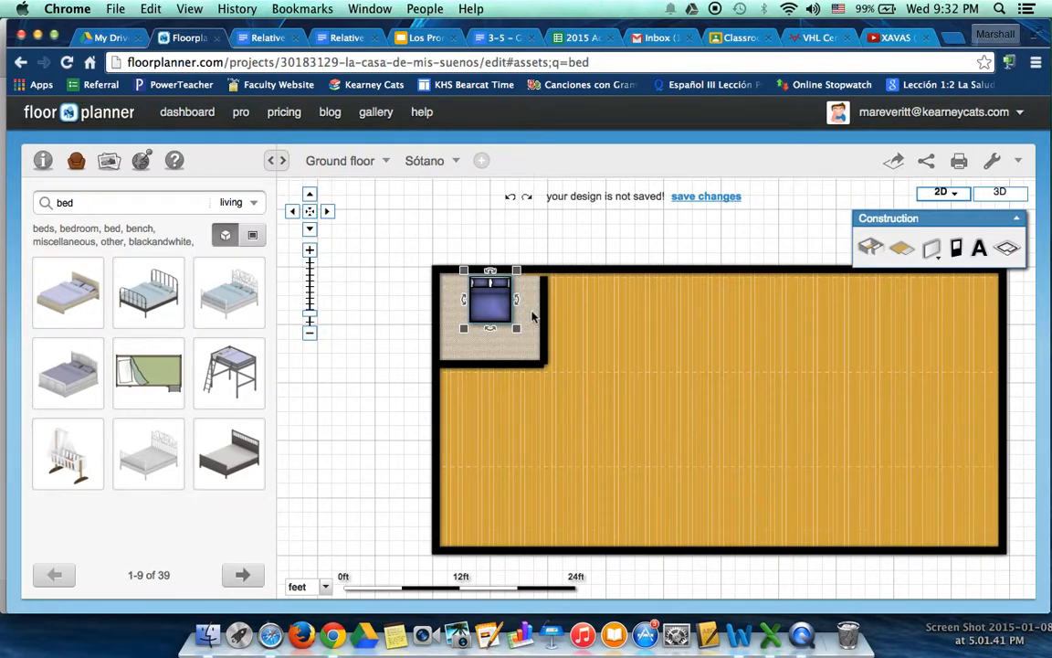
Change the bed's color to dark red, A40000
{"action": "left_click", "coordinate": [490, 304]}
{"action": "left_click", "coordinate": [491, 304]}
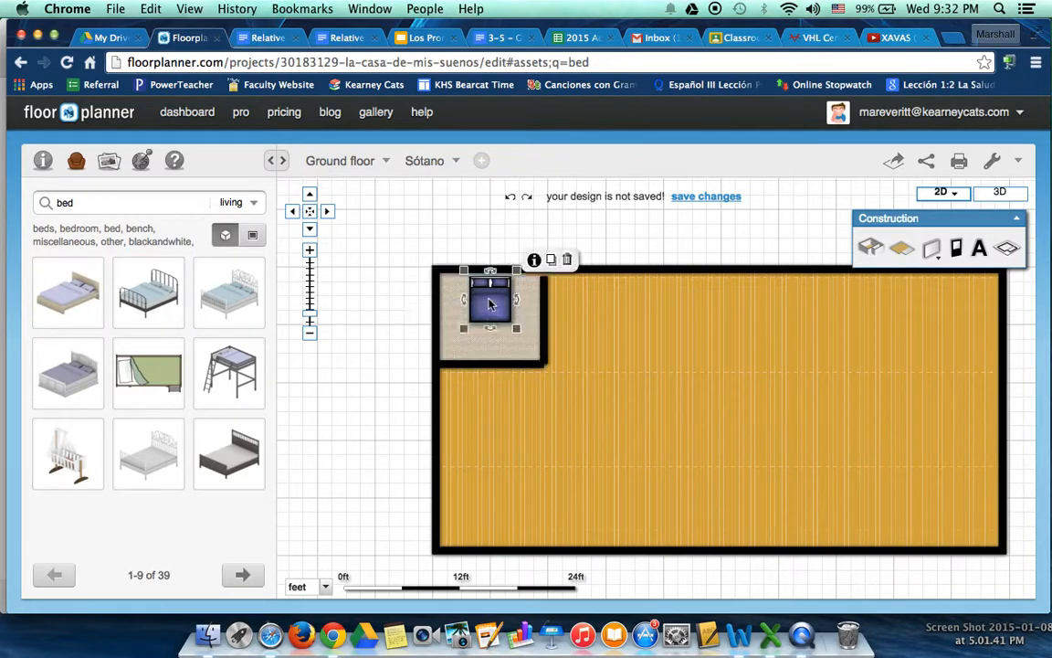
{"action": "left_click", "coordinate": [537, 260]}
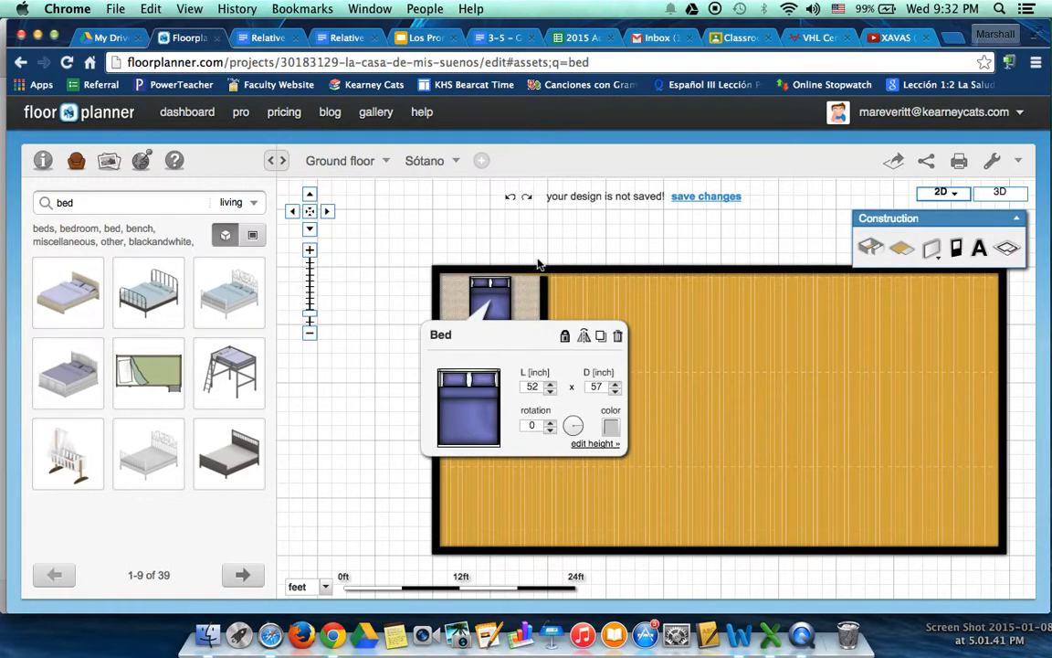
{"action": "left_click", "coordinate": [612, 427]}
{"action": "left_click", "coordinate": [612, 449]}
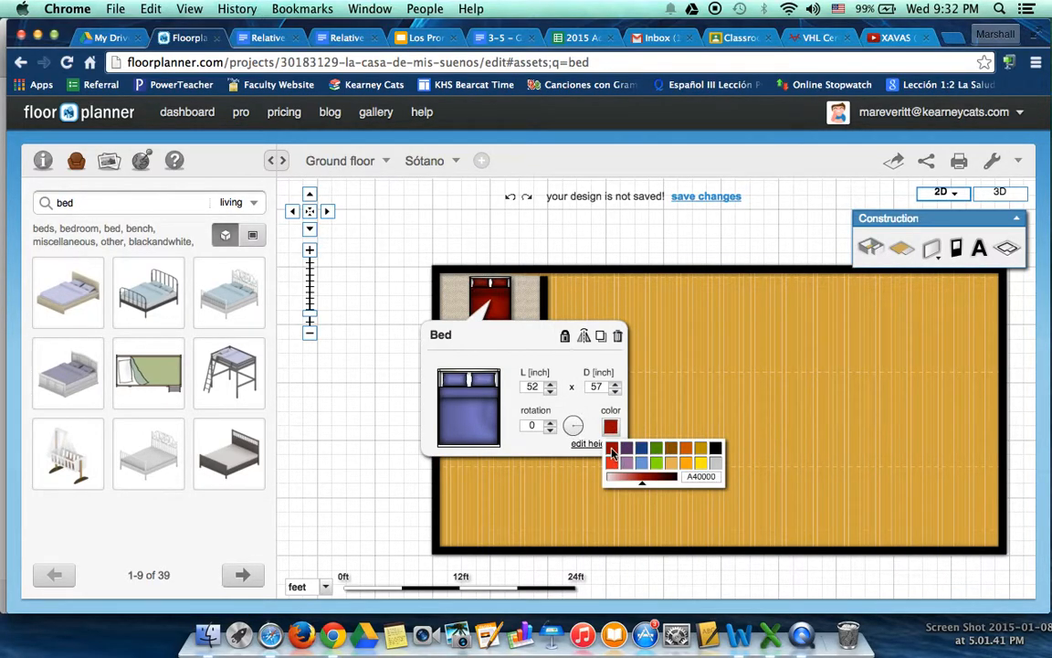
{"action": "left_click", "coordinate": [676, 394]}
Duplicate the red bed three times, placing the copies on the parquet floor beside the corner room
{"action": "left_click", "coordinate": [491, 300]}
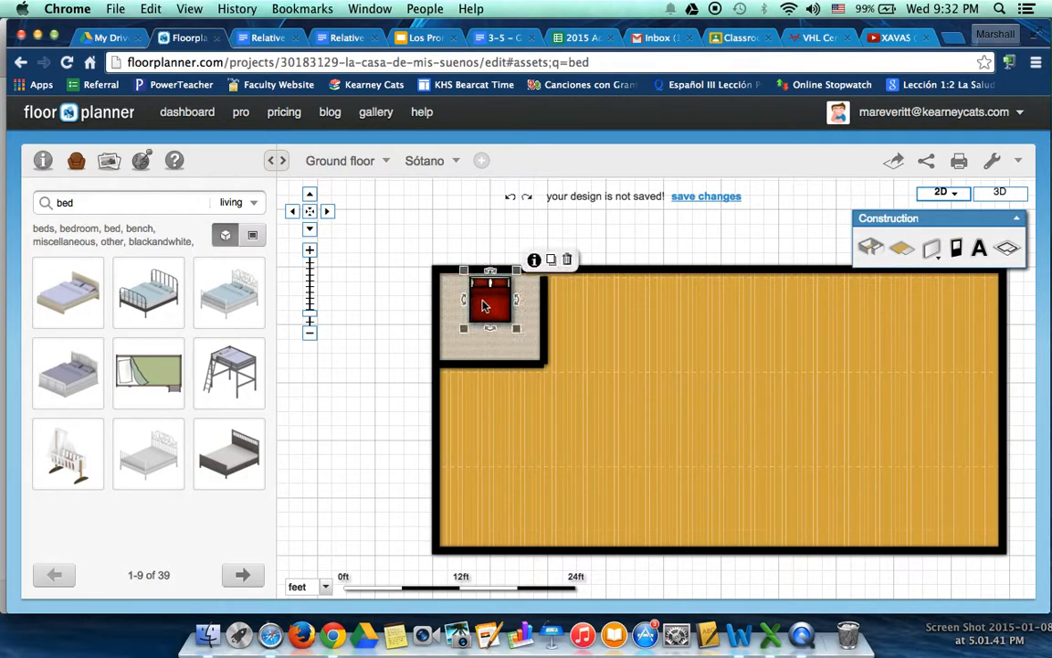
{"action": "left_click", "coordinate": [550, 262]}
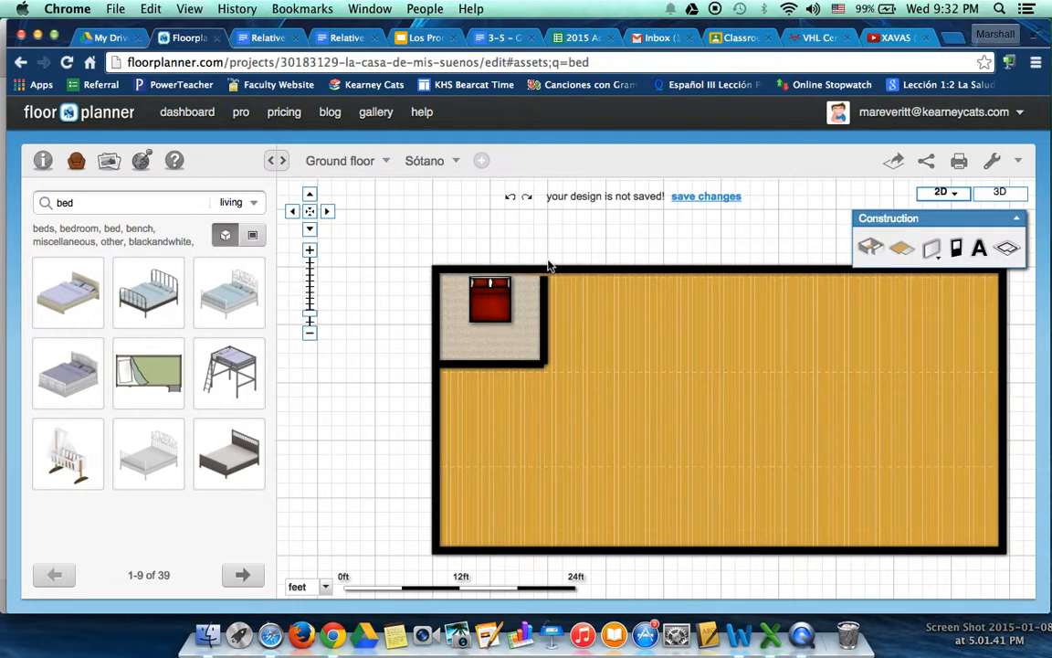
{"action": "left_click_drag", "start_coordinate": [491, 301], "coordinate": [612, 322]}
{"action": "left_click", "coordinate": [612, 321]}
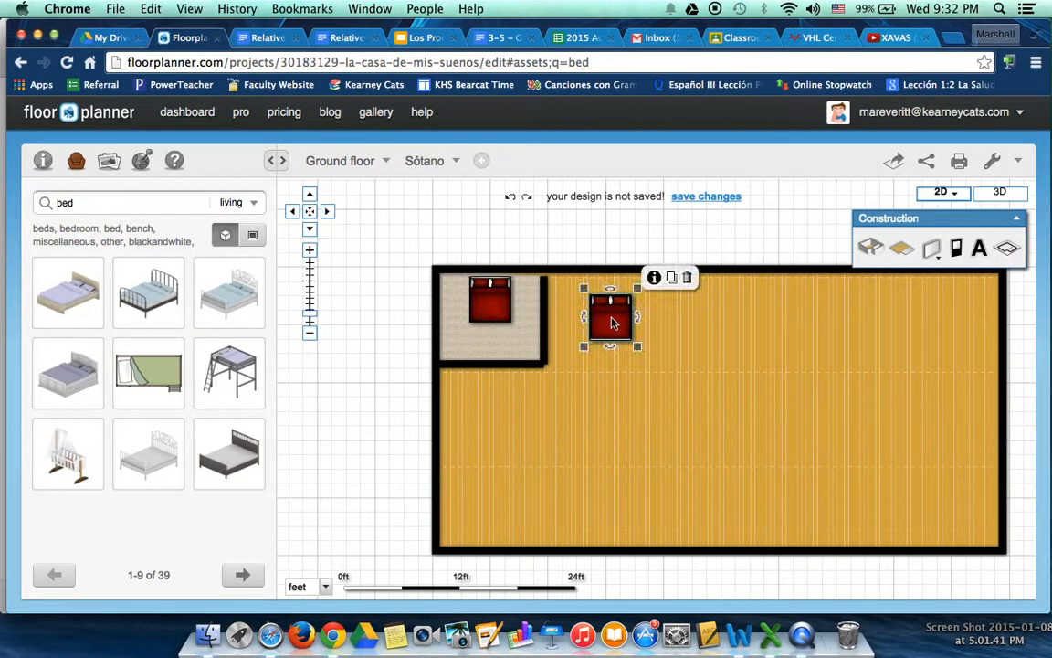
{"action": "left_click", "coordinate": [674, 278]}
{"action": "left_click", "coordinate": [696, 352]}
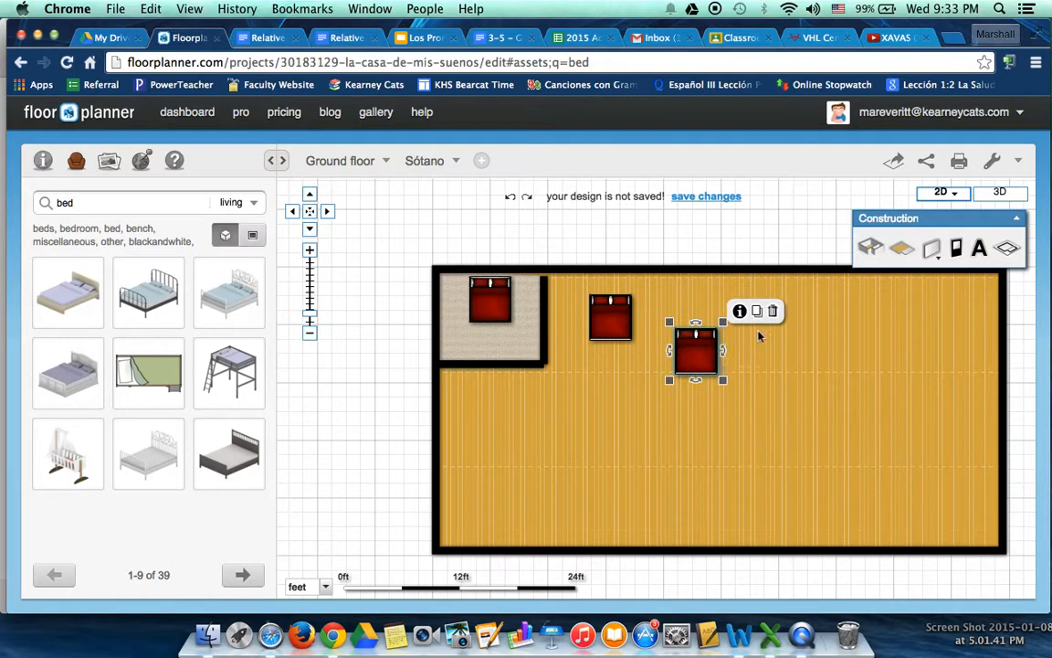
{"action": "left_click", "coordinate": [759, 313]}
{"action": "left_click", "coordinate": [614, 402]}
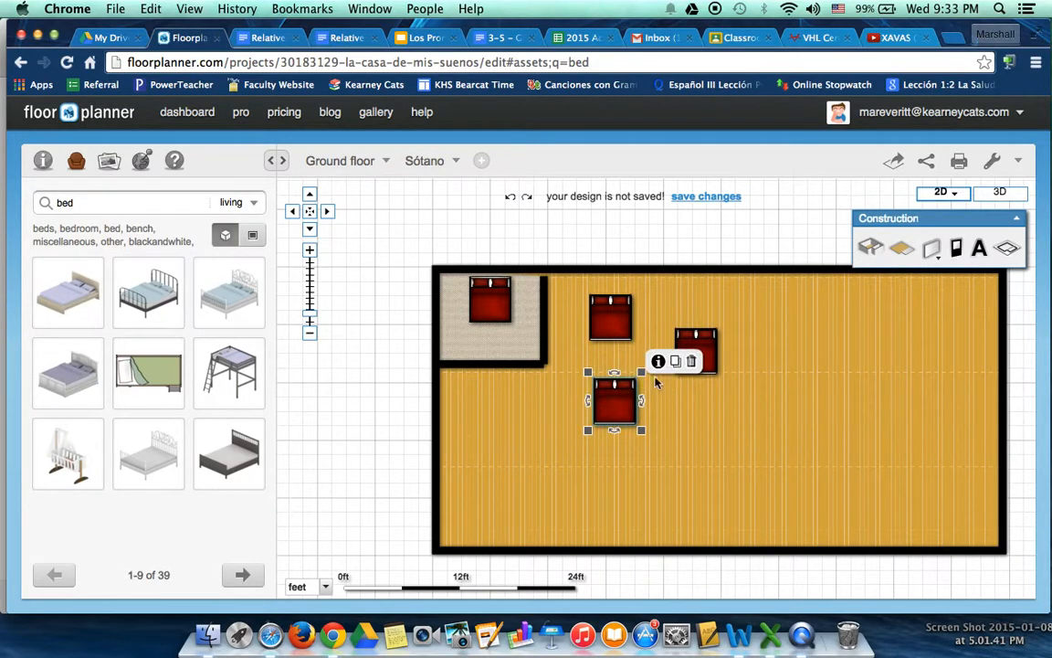
{"action": "left_click", "coordinate": [651, 446]}
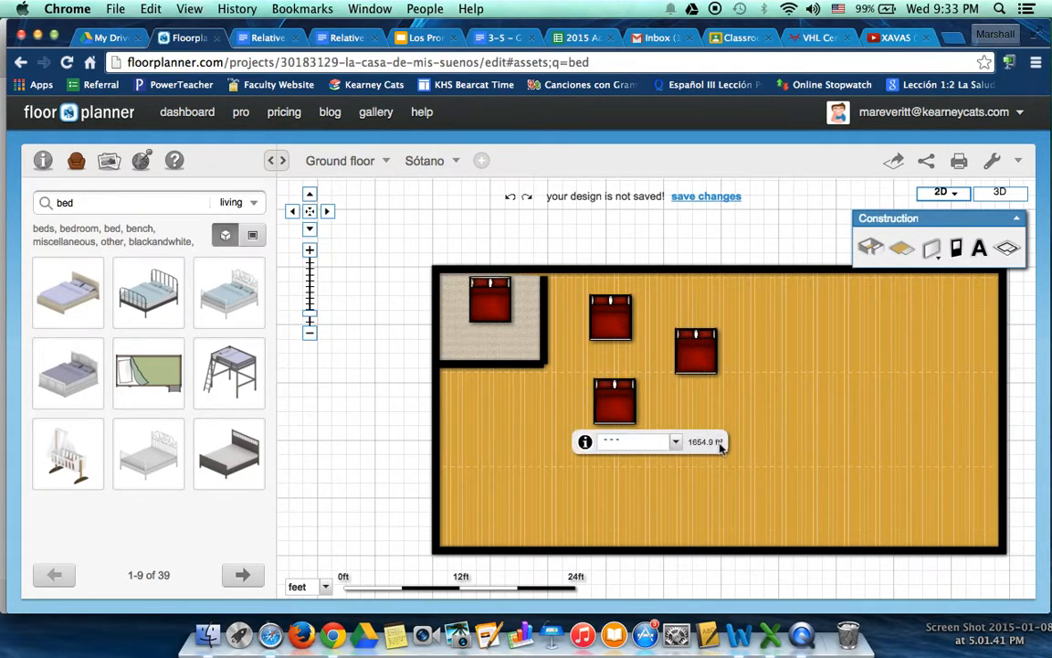
Undo the three bed copies, keeping the red bed in the corner room
{"action": "key", "text": "super+z"}
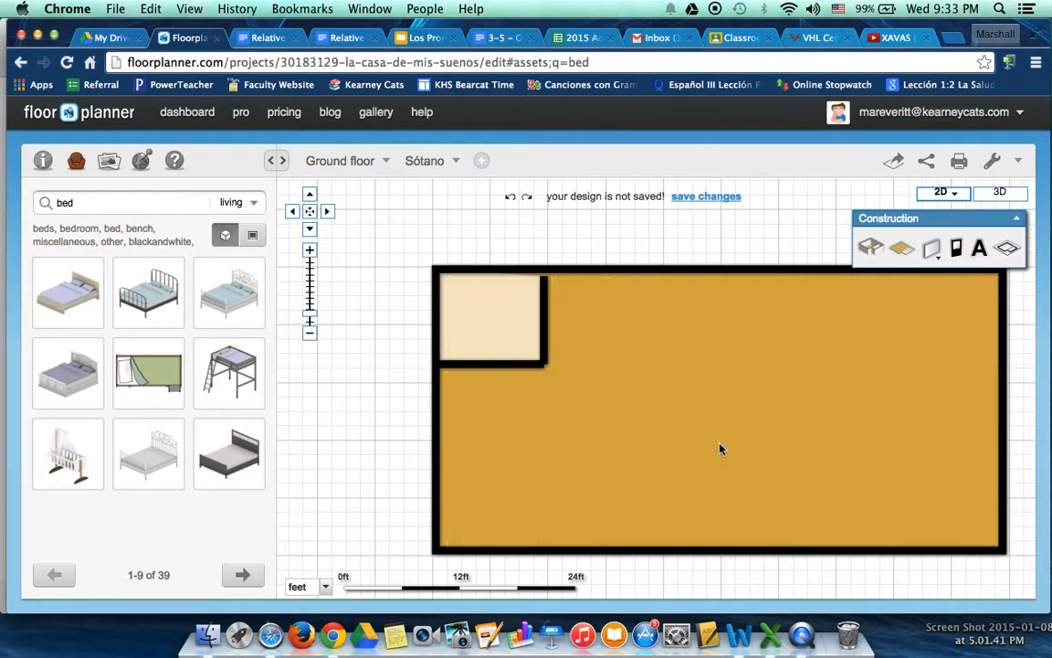
{"action": "key", "text": "super+z"}
{"action": "key", "text": "super+z"}
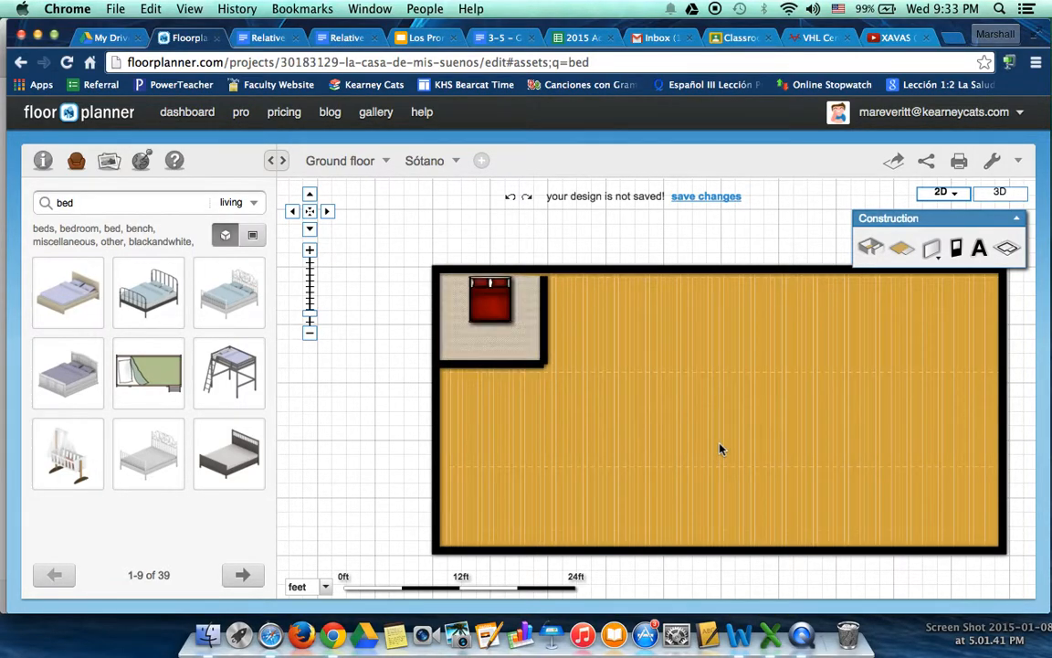
Lock the red bed in the corner room through its properties
{"action": "left_click", "coordinate": [503, 341]}
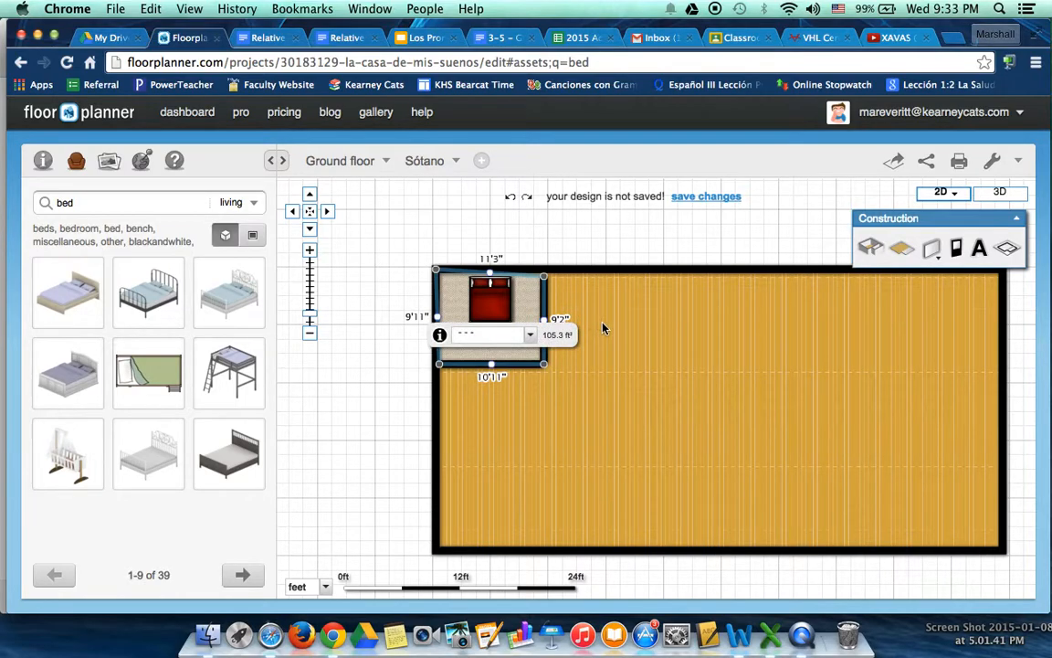
{"action": "left_click", "coordinate": [605, 328]}
{"action": "left_click", "coordinate": [500, 308]}
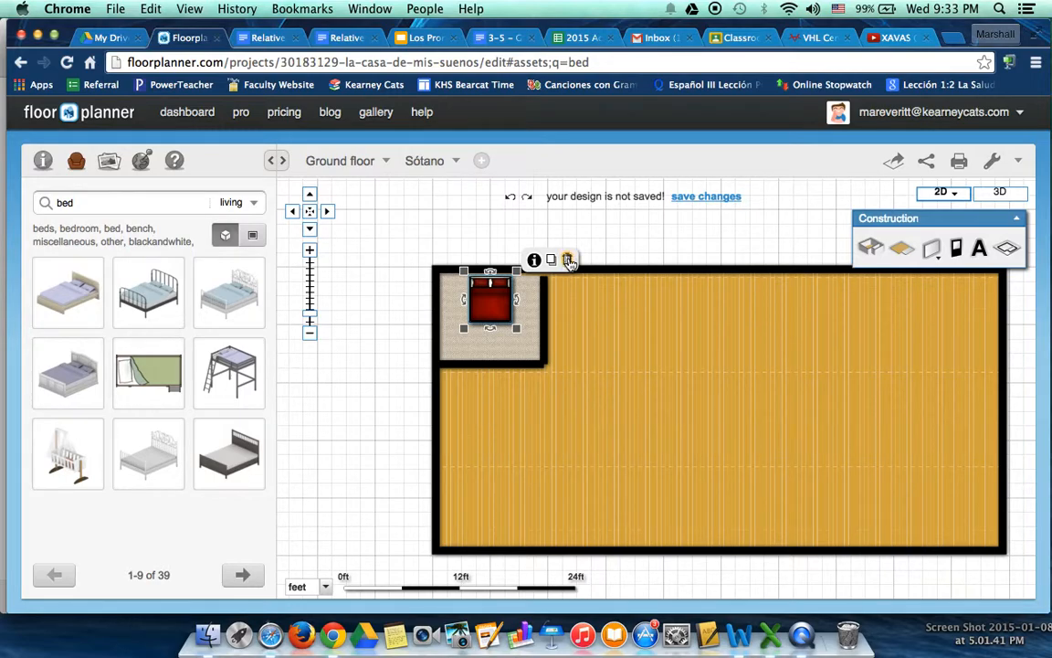
{"action": "left_click", "coordinate": [535, 260]}
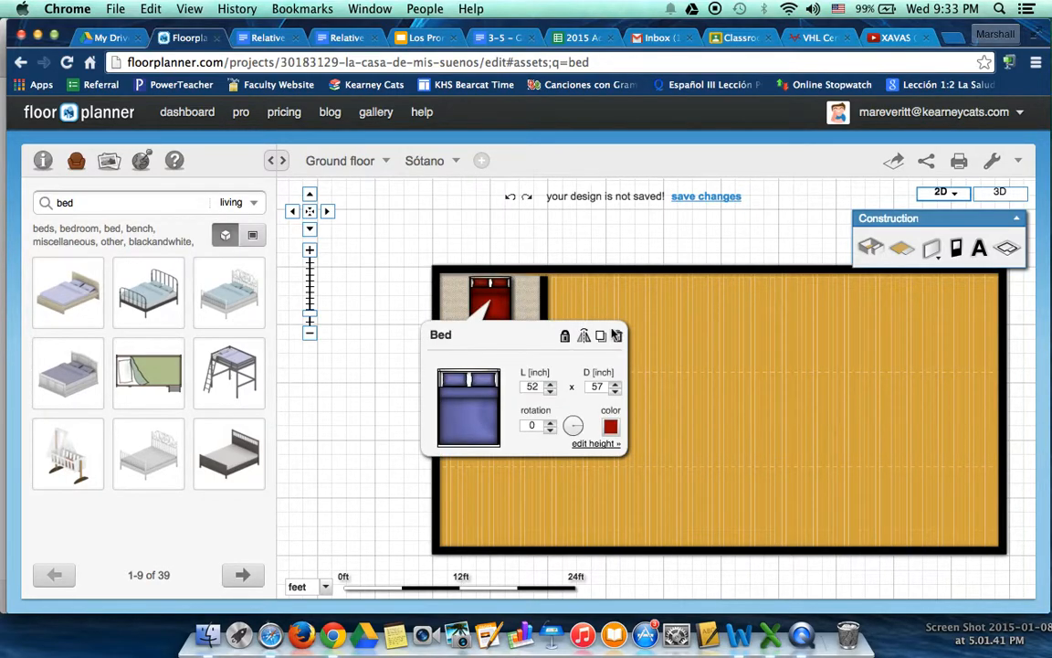
{"action": "left_click", "coordinate": [566, 338]}
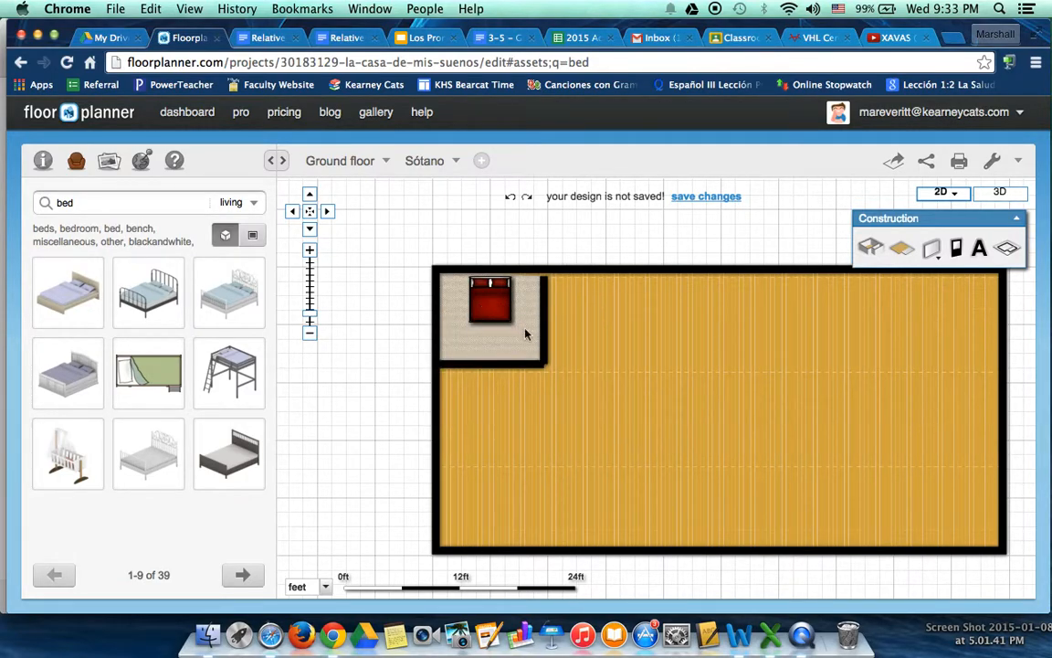
{"action": "left_click", "coordinate": [644, 338]}
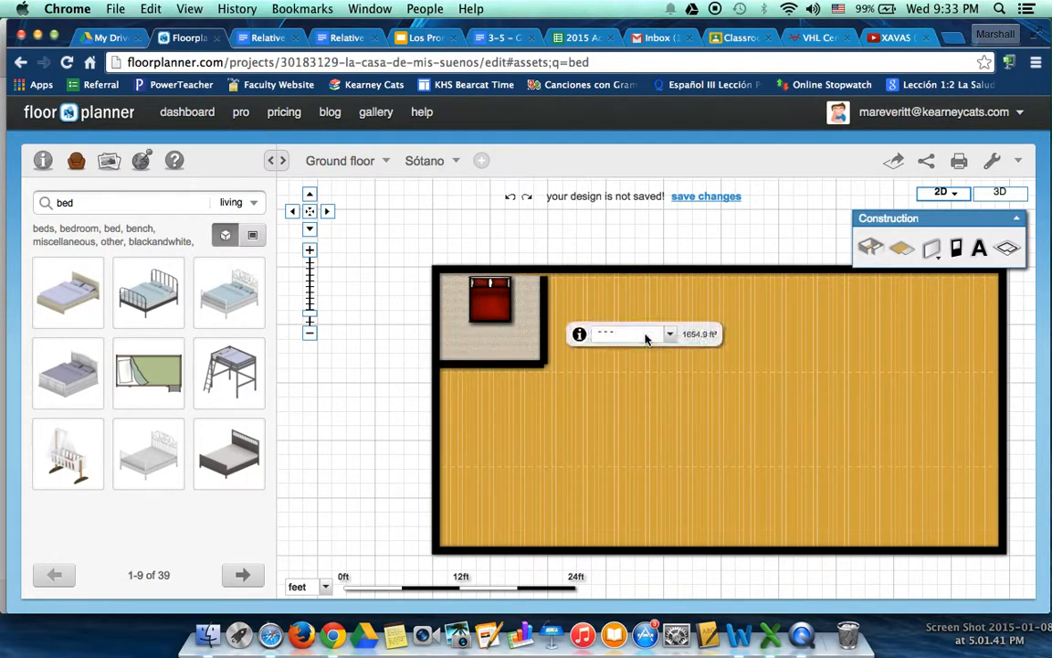
Search the furniture library for "dinosaur", try the dinosaur out on the parquet floor and delete it
{"action": "left_click", "coordinate": [124, 207]}
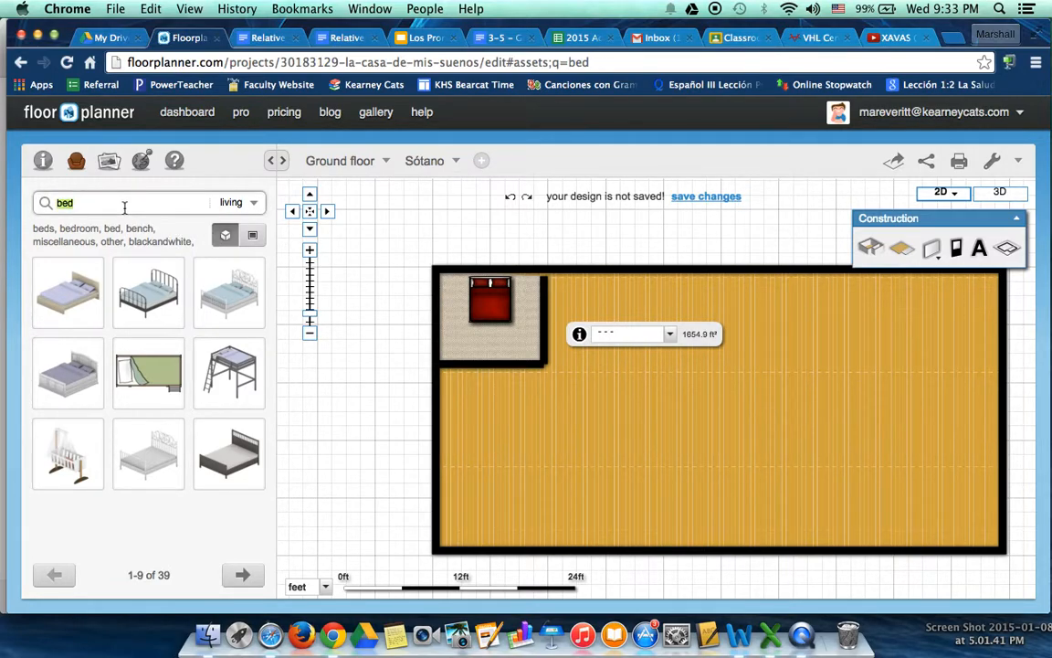
{"action": "type", "text": "dinosaur"}
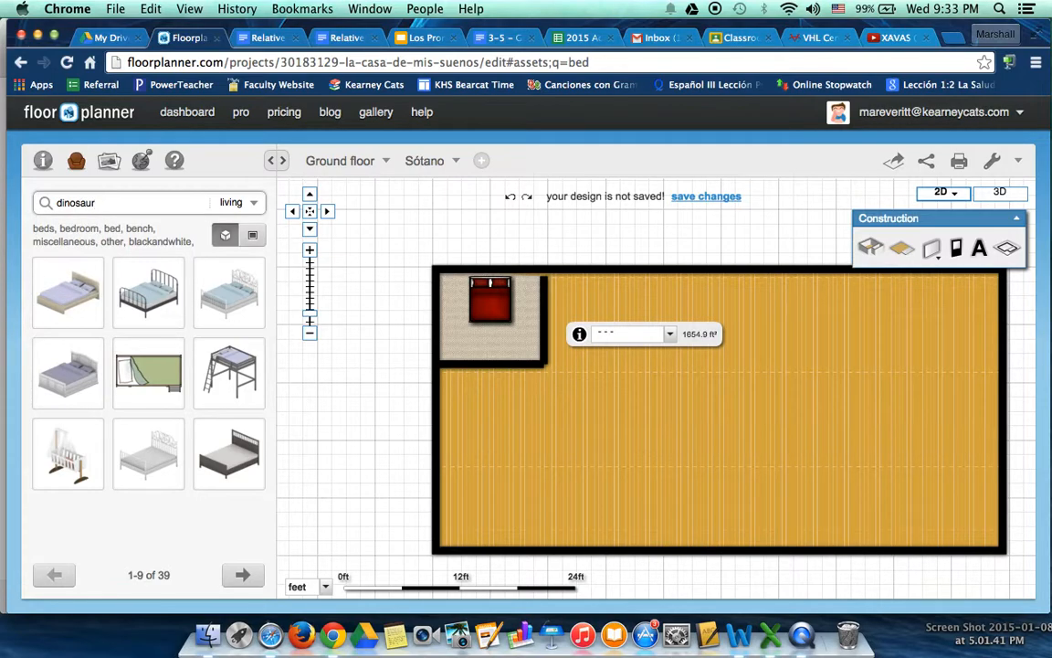
{"action": "key", "text": "Return"}
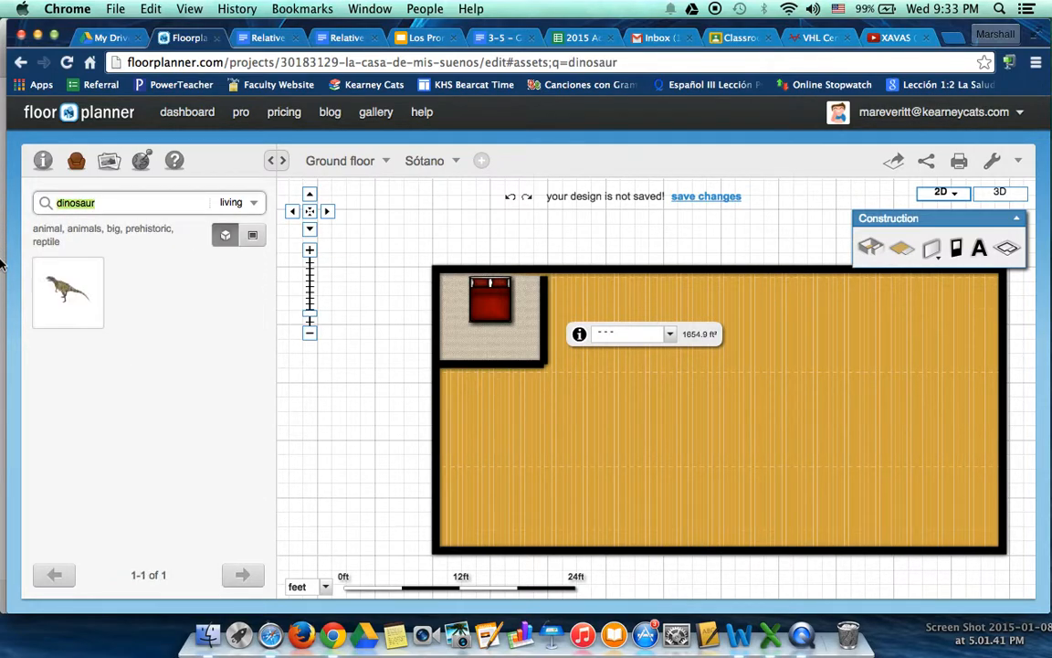
{"action": "left_click_drag", "start_coordinate": [57, 287], "coordinate": [747, 422]}
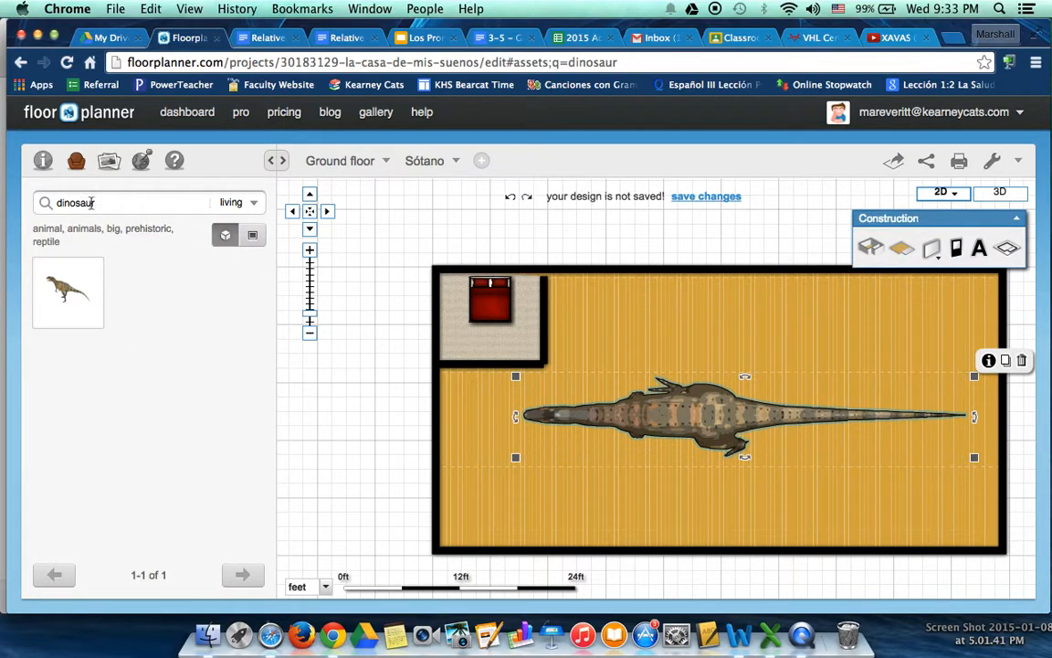
{"action": "left_click", "coordinate": [1022, 360]}
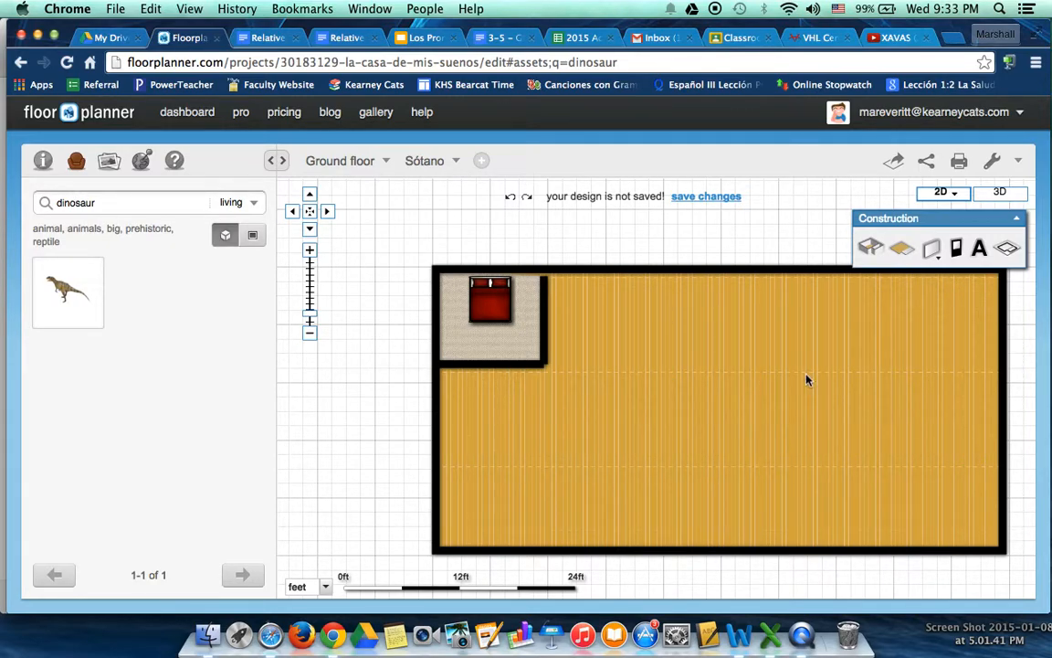
Place a Classic door from the doors and windows library in the corner room's right-hand inner wall
{"action": "left_click", "coordinate": [957, 248]}
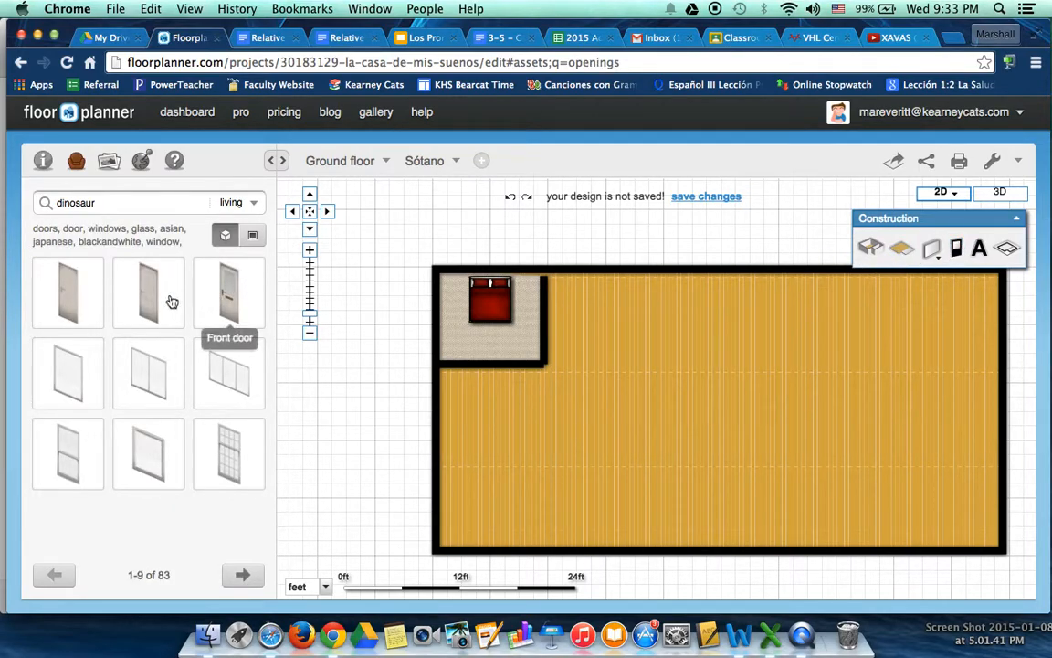
{"action": "left_click_drag", "start_coordinate": [149, 295], "coordinate": [544, 328]}
{"action": "left_click", "coordinate": [554, 348]}
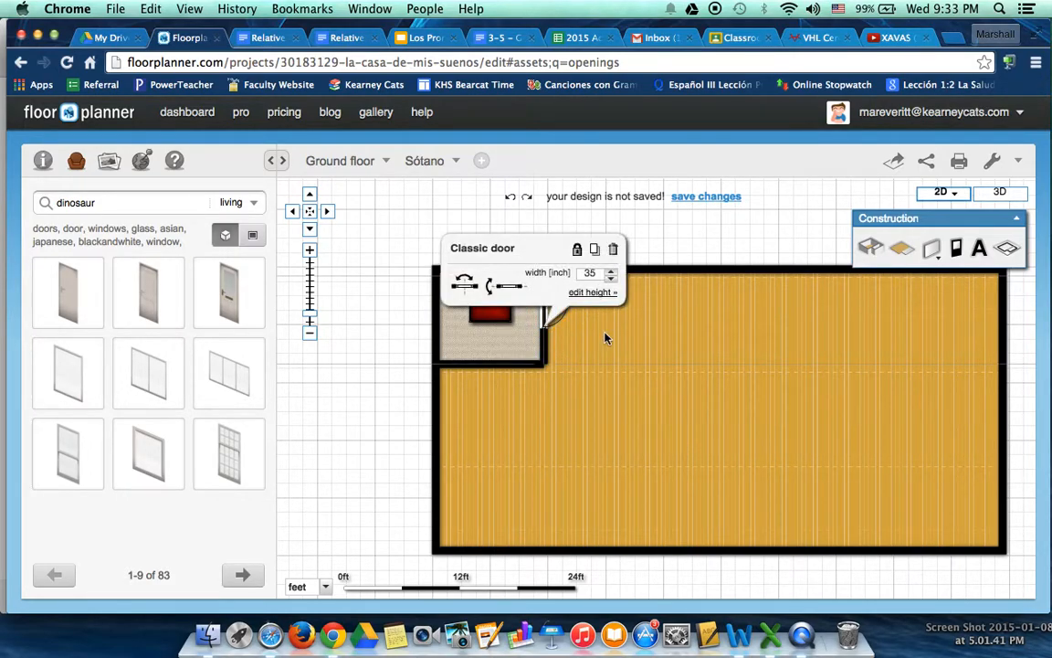
{"action": "left_click", "coordinate": [603, 334]}
{"action": "left_click", "coordinate": [575, 327]}
{"action": "left_click", "coordinate": [548, 312]}
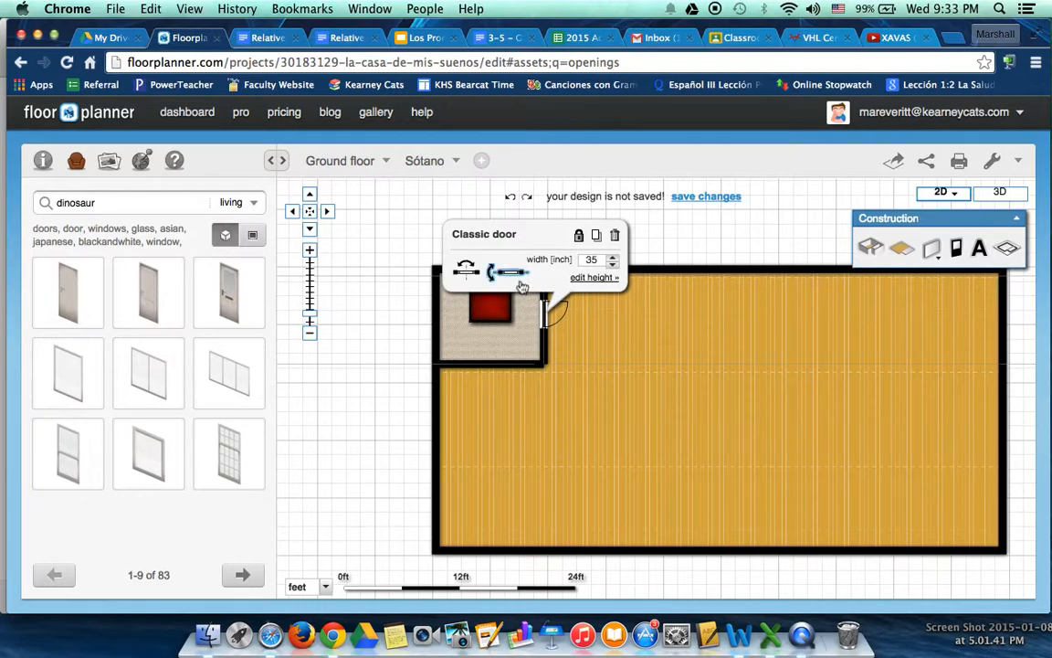
{"action": "left_click", "coordinate": [584, 324]}
{"action": "left_click", "coordinate": [548, 314]}
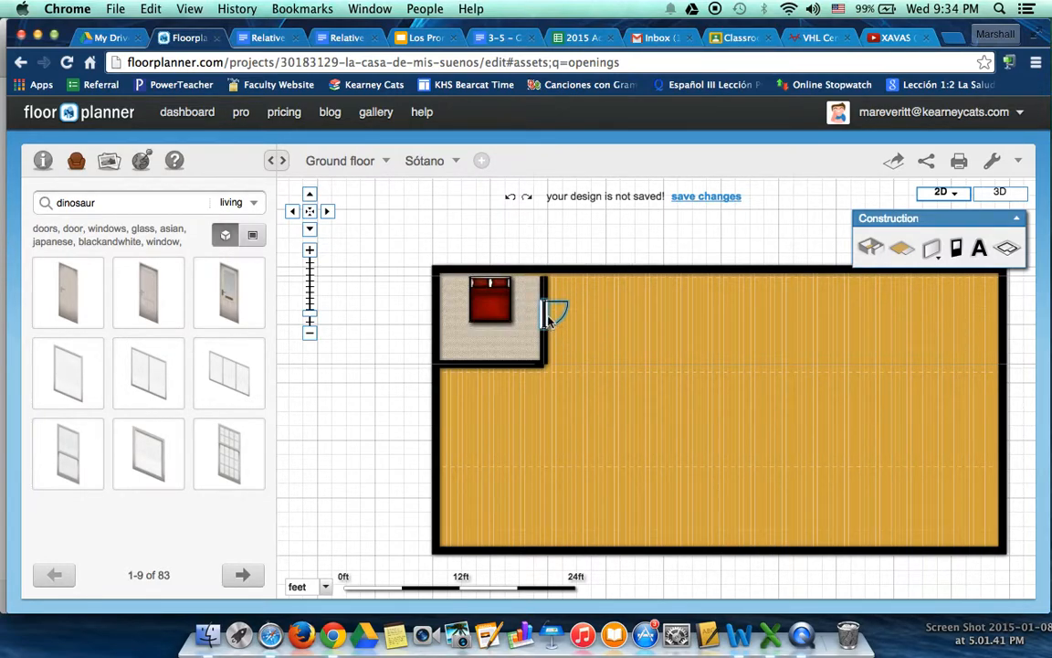
Reduce the width of the Classic door in the corner room's wall by a few inches
{"action": "left_click", "coordinate": [546, 309]}
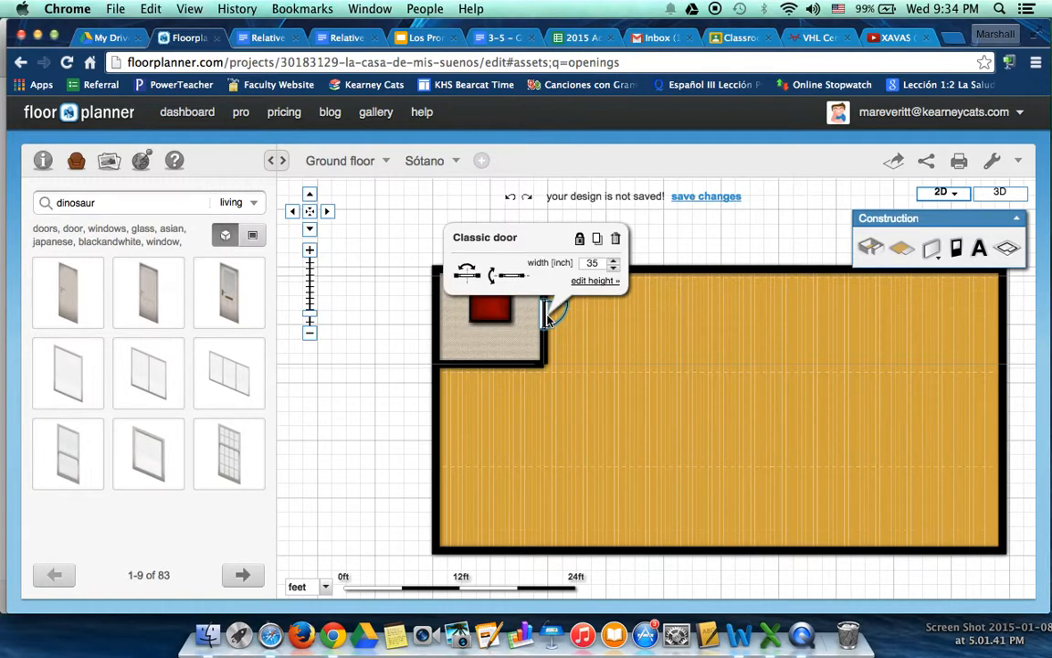
{"action": "left_click", "coordinate": [613, 270]}
{"action": "left_click", "coordinate": [614, 270]}
{"action": "left_click", "coordinate": [613, 270]}
{"action": "left_click", "coordinate": [614, 270]}
{"action": "left_click", "coordinate": [613, 270]}
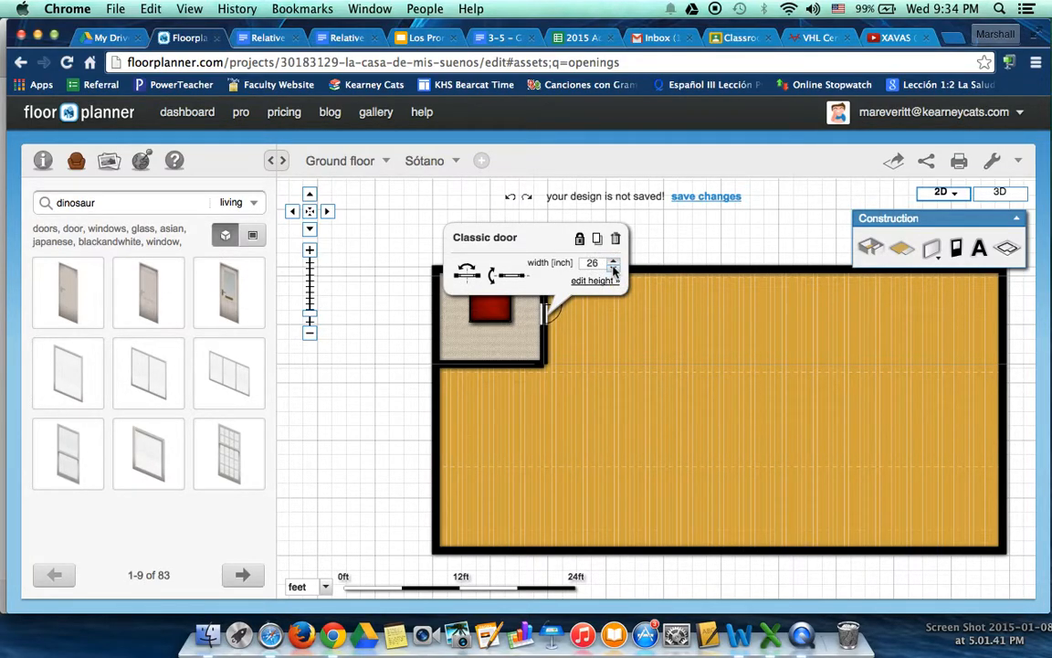
{"action": "left_click", "coordinate": [613, 271]}
{"action": "left_click", "coordinate": [614, 271]}
{"action": "left_click", "coordinate": [588, 343]}
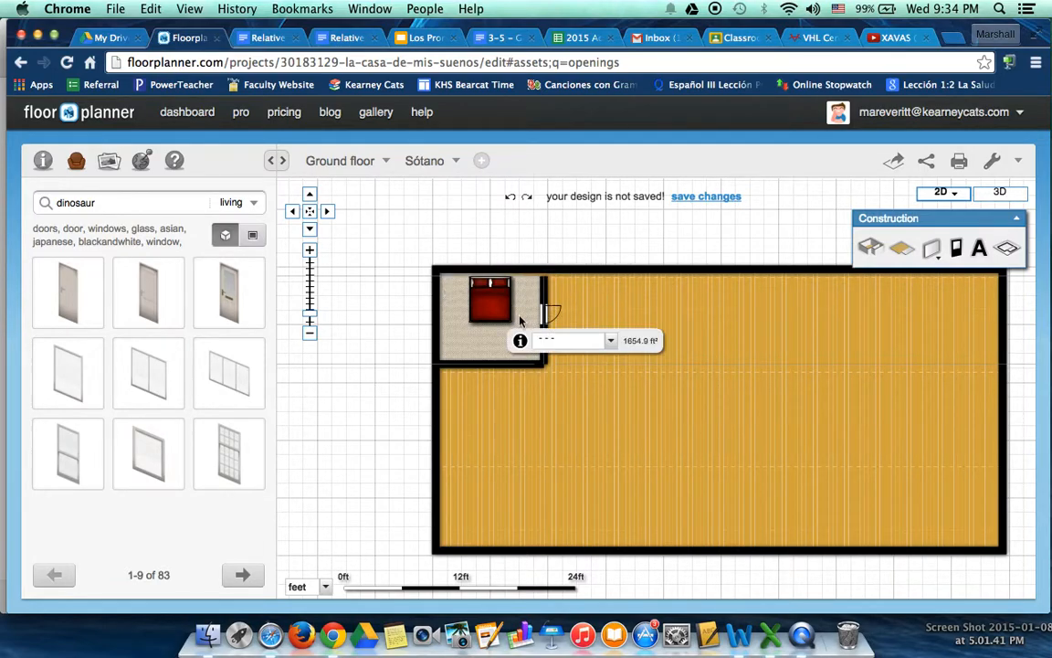
{"action": "left_click", "coordinate": [633, 392]}
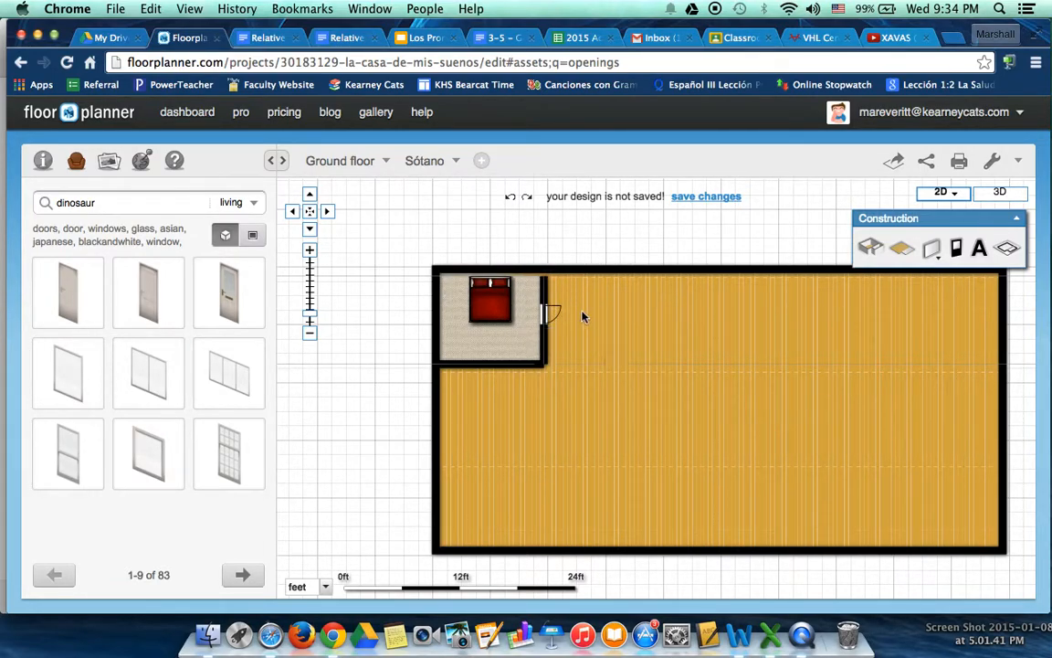
Place a Front door in the house's upper outer wall and set its width to 29 inches
{"action": "left_click_drag", "start_coordinate": [220, 294], "coordinate": [703, 259]}
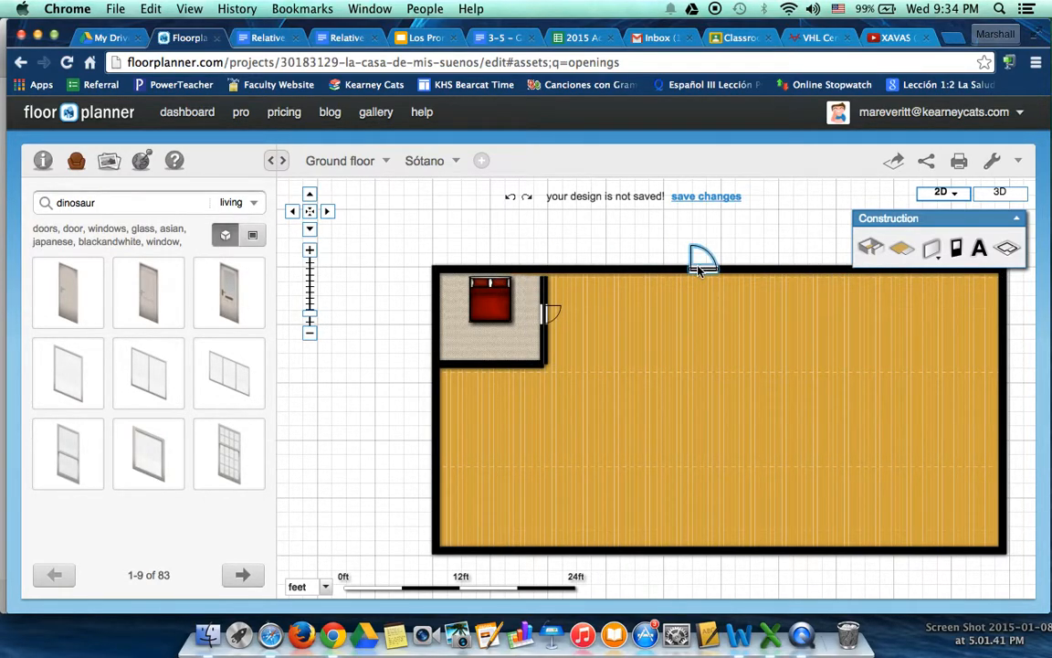
{"action": "left_click", "coordinate": [701, 258]}
{"action": "left_click", "coordinate": [801, 330]}
{"action": "left_click", "coordinate": [801, 330]}
{"action": "left_click", "coordinate": [801, 331]}
{"action": "left_click", "coordinate": [801, 331]}
{"action": "left_click", "coordinate": [801, 331]}
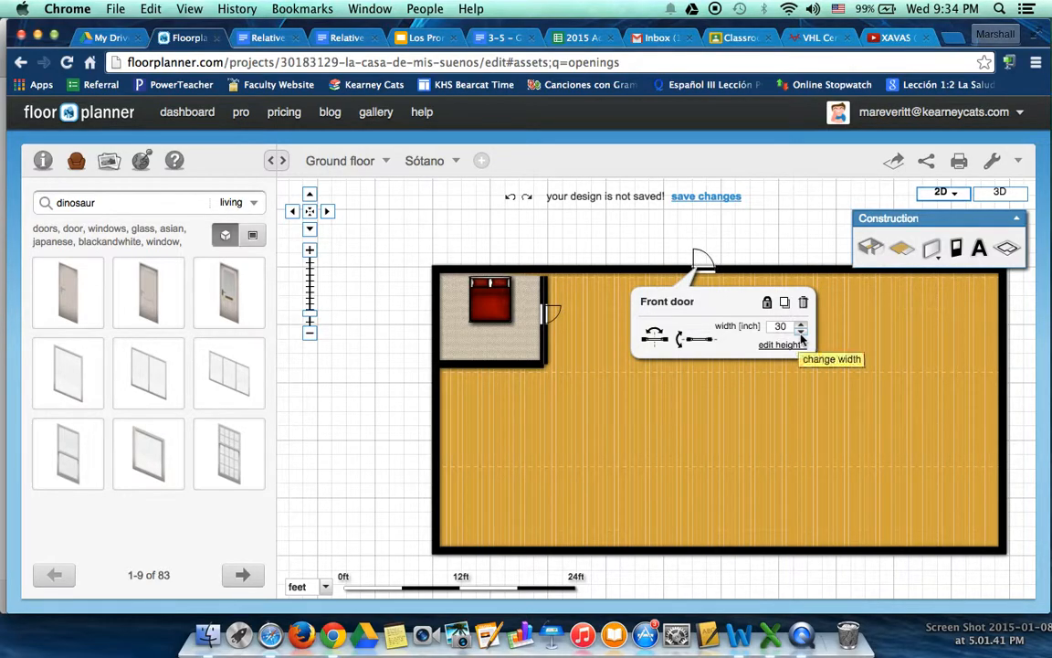
{"action": "left_click", "coordinate": [801, 330]}
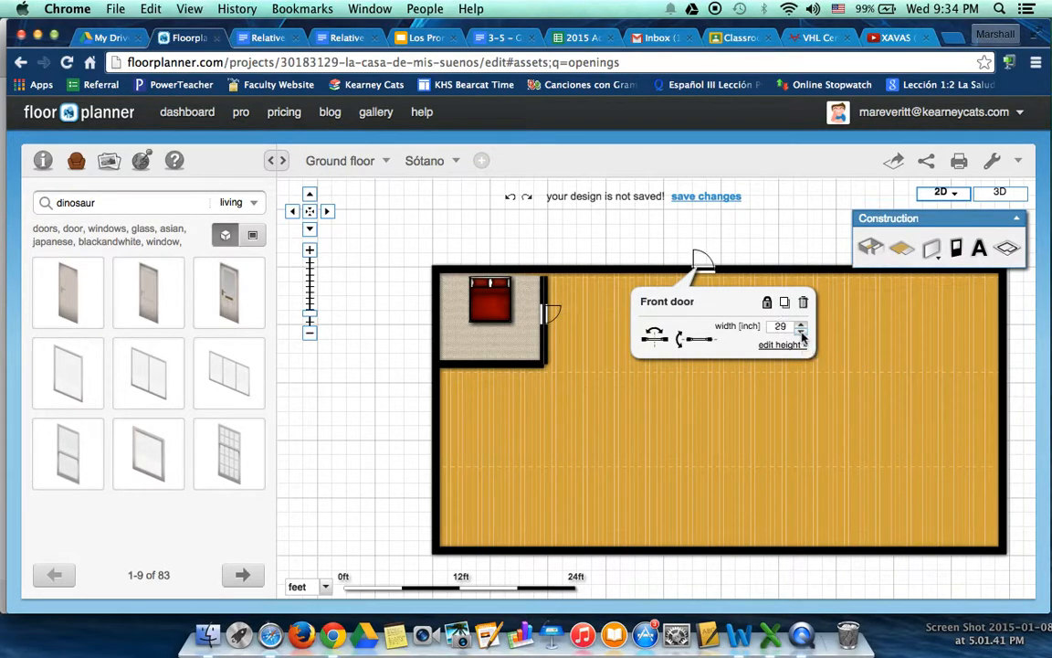
{"action": "left_click", "coordinate": [852, 321]}
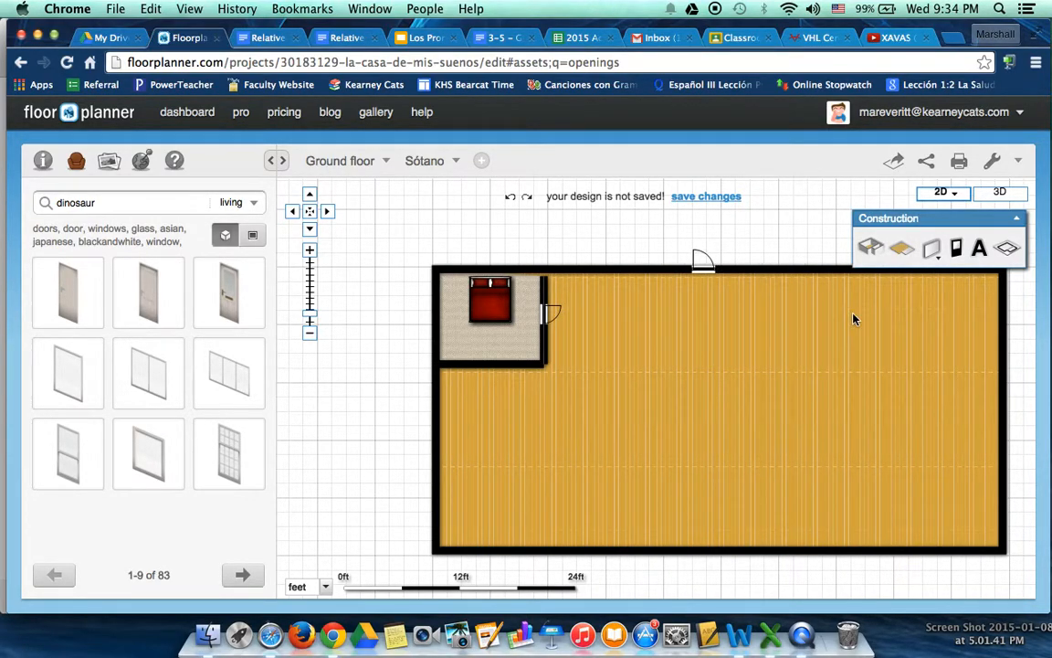
{"action": "left_click", "coordinate": [746, 366]}
Move the corner room's right-hand wall with its door out over the parquet floor and back to its original place
{"action": "left_click_drag", "start_coordinate": [776, 340], "coordinate": [704, 309]}
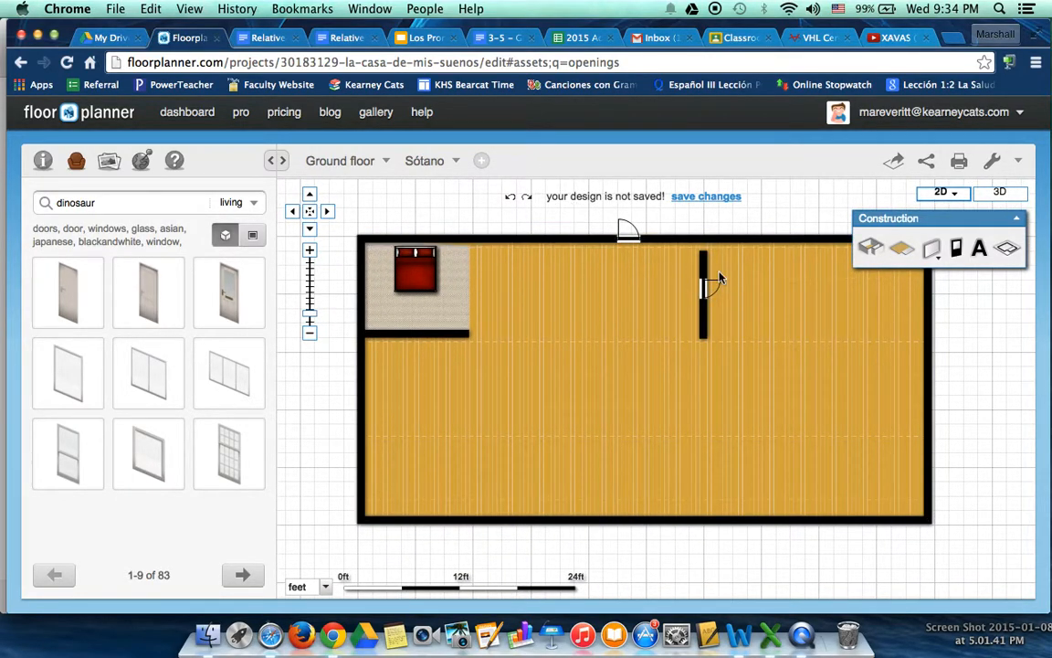
{"action": "left_click_drag", "start_coordinate": [710, 279], "coordinate": [472, 277]}
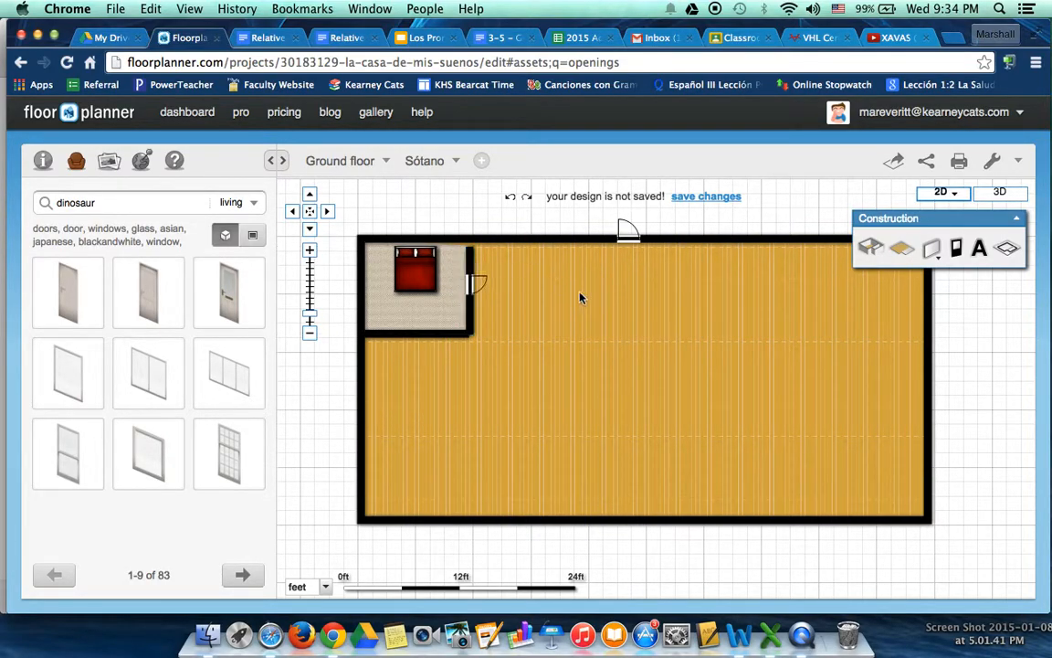
Save the design under the name "Sample"
{"action": "left_click", "coordinate": [706, 197]}
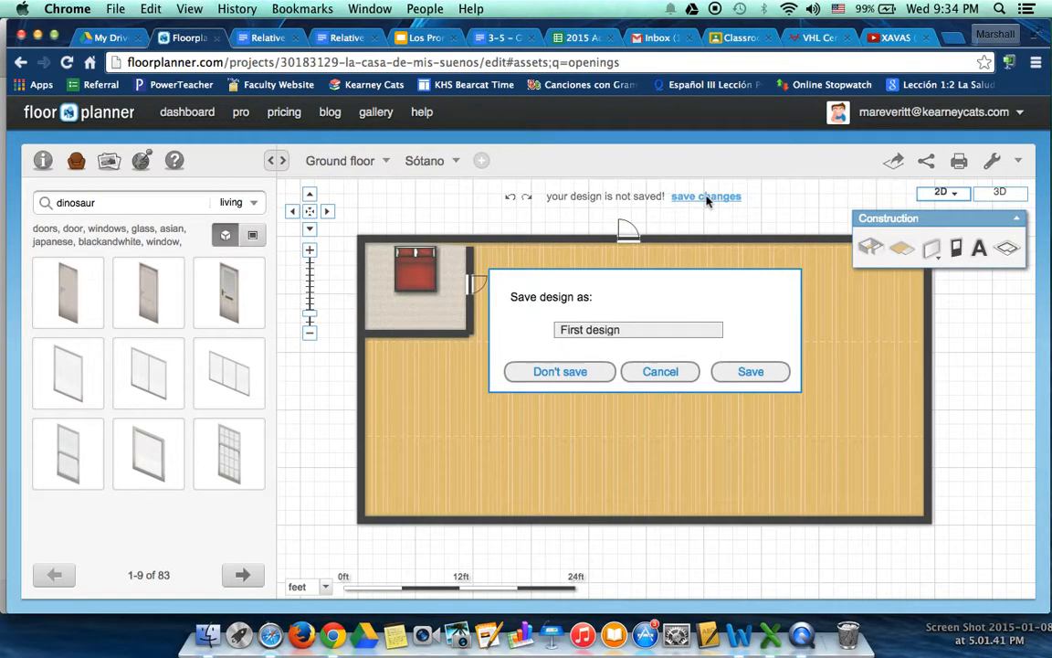
{"action": "double_click", "coordinate": [570, 330]}
{"action": "double_click", "coordinate": [607, 331]}
{"action": "key", "text": "BackSpace"}
{"action": "key", "text": "BackSpace"}
{"action": "left_click", "coordinate": [750, 372]}
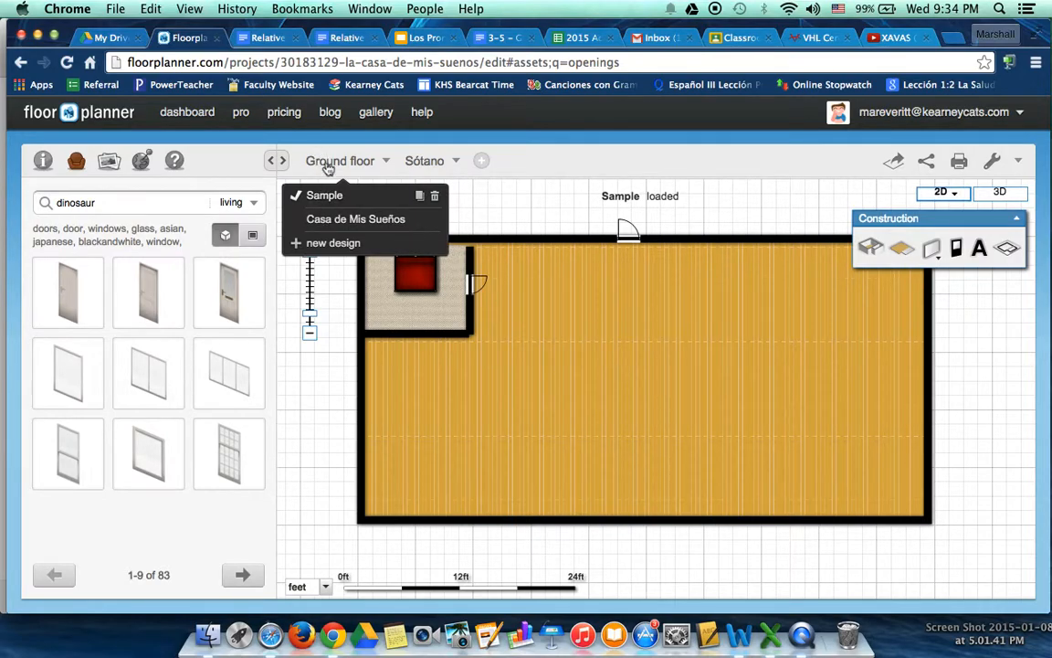
Load the ground floor design "Casa de Mis Sueños" to look at it, and return to the "Sample" design
{"action": "left_click", "coordinate": [307, 220]}
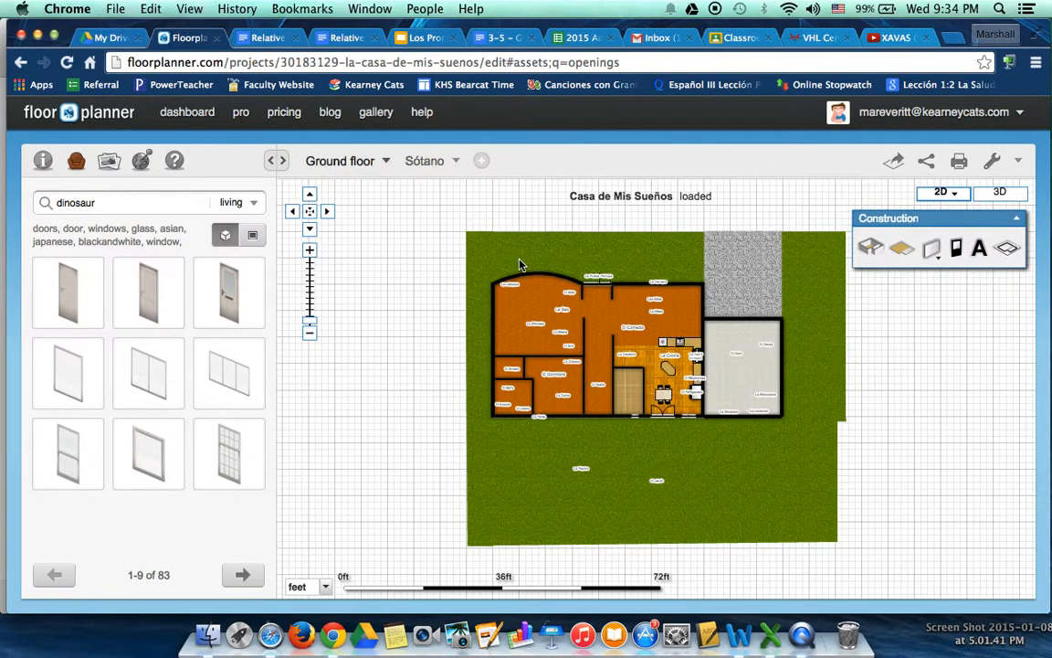
{"action": "left_click", "coordinate": [364, 168]}
{"action": "left_click", "coordinate": [353, 199]}
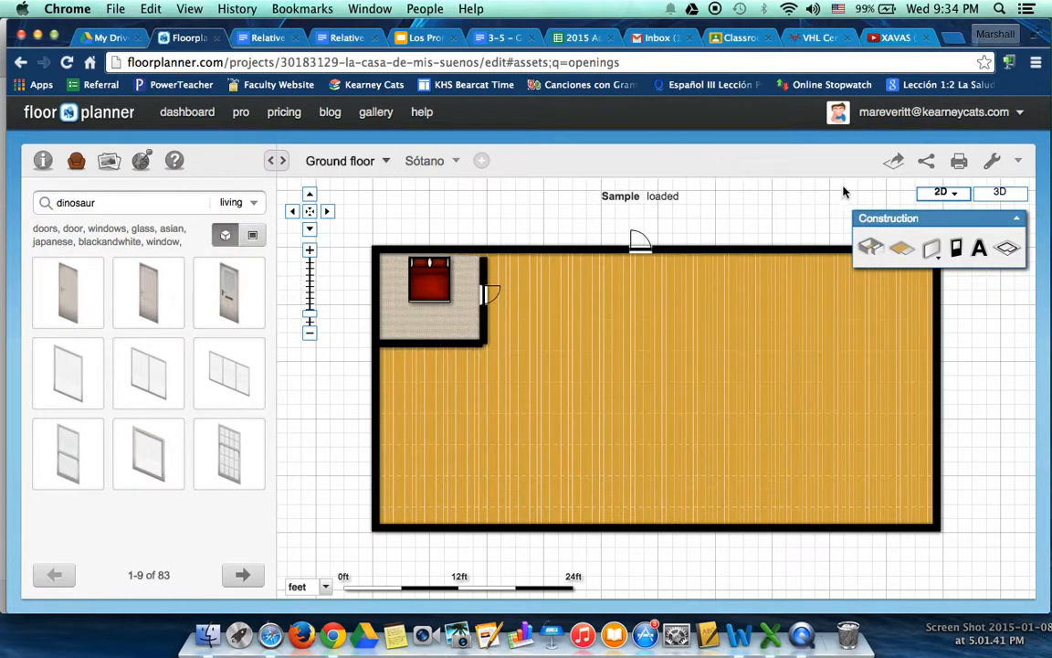
View the Sample design in 3D, orbit to look into the bedroom from above, and return to the 2D plan
{"action": "left_click", "coordinate": [1005, 194]}
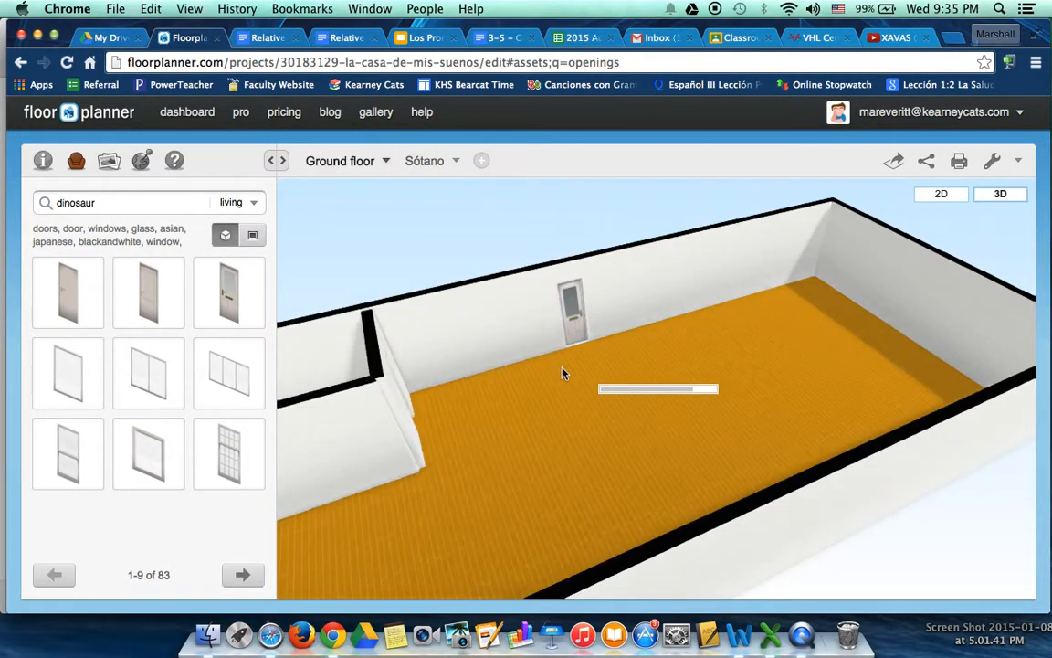
{"action": "left_click_drag", "start_coordinate": [618, 404], "coordinate": [591, 436]}
{"action": "left_click_drag", "start_coordinate": [444, 377], "coordinate": [410, 437]}
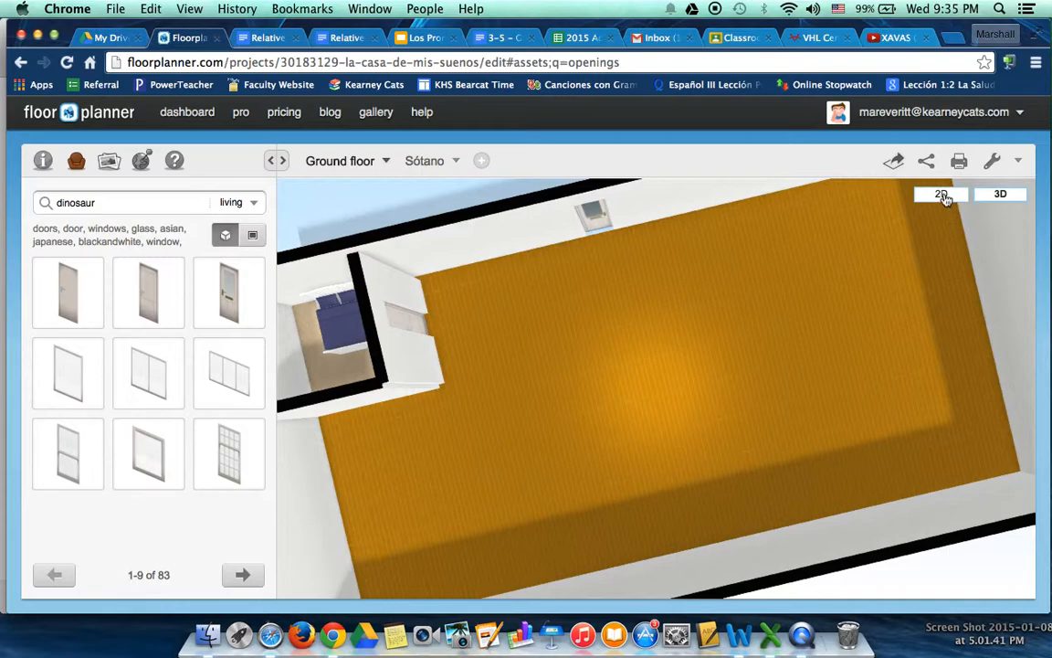
{"action": "left_click", "coordinate": [942, 195]}
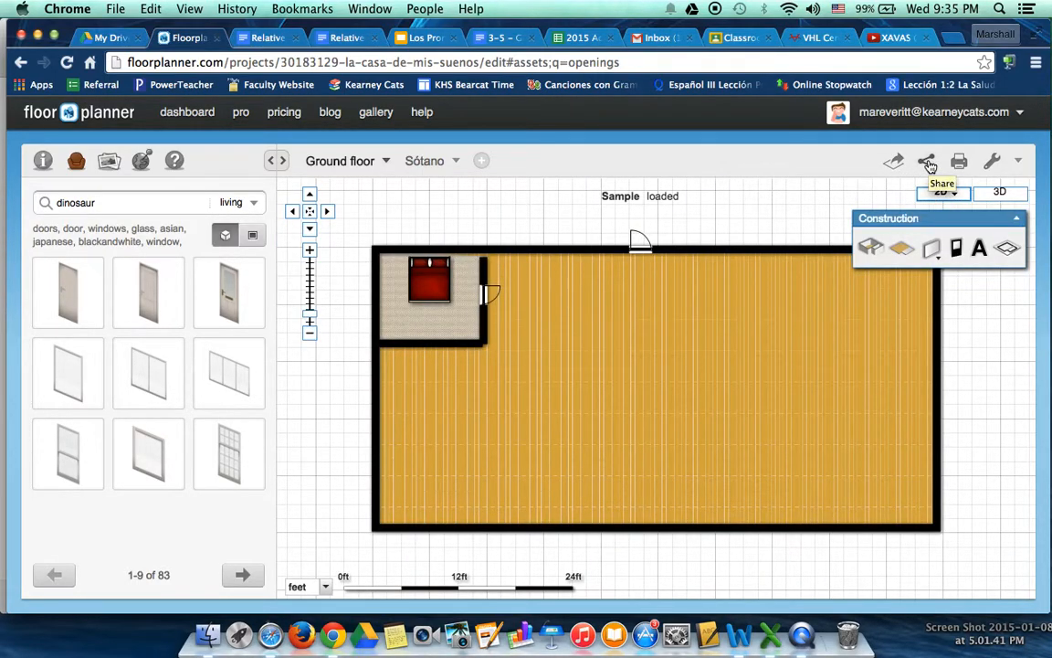
Start sharing the Sample design by email and fill in the recipient's email address
{"action": "left_click", "coordinate": [928, 162]}
{"action": "left_click", "coordinate": [899, 240]}
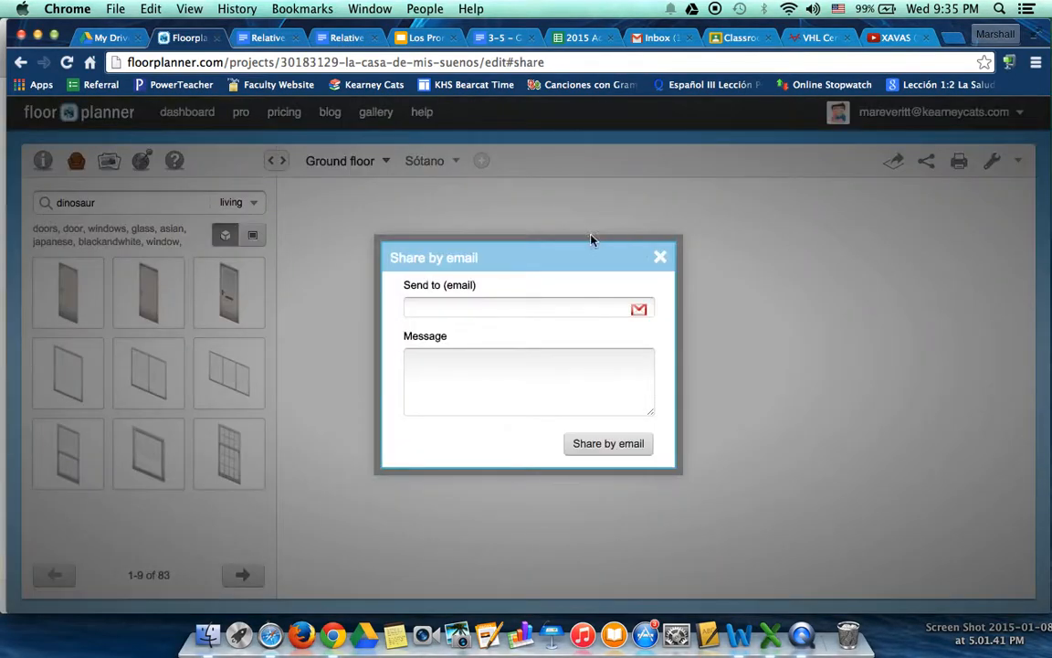
{"action": "left_click", "coordinate": [440, 307]}
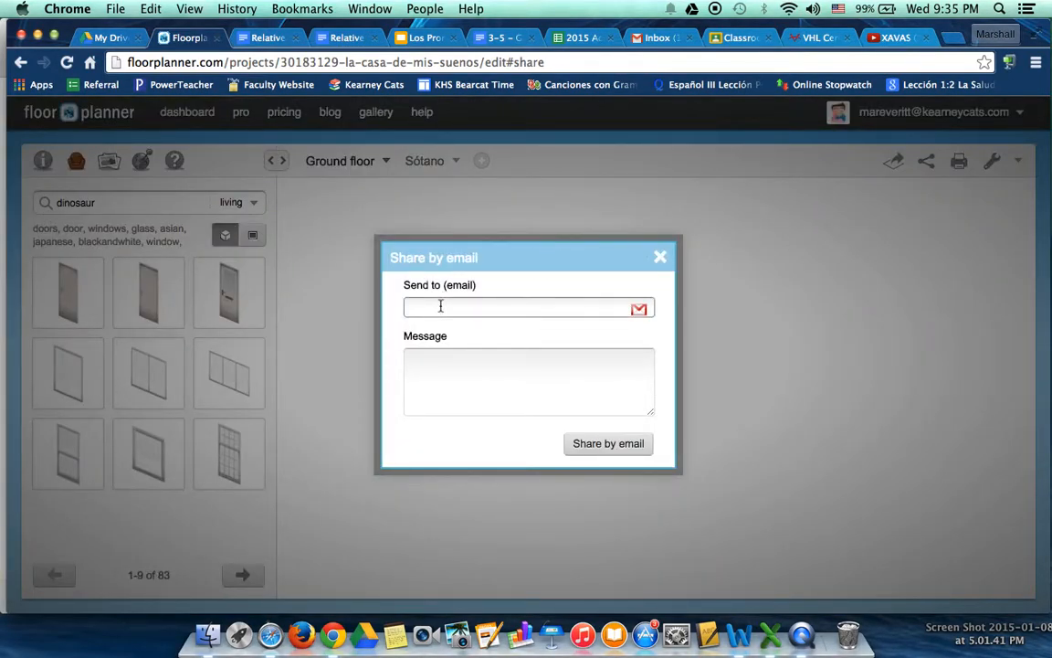
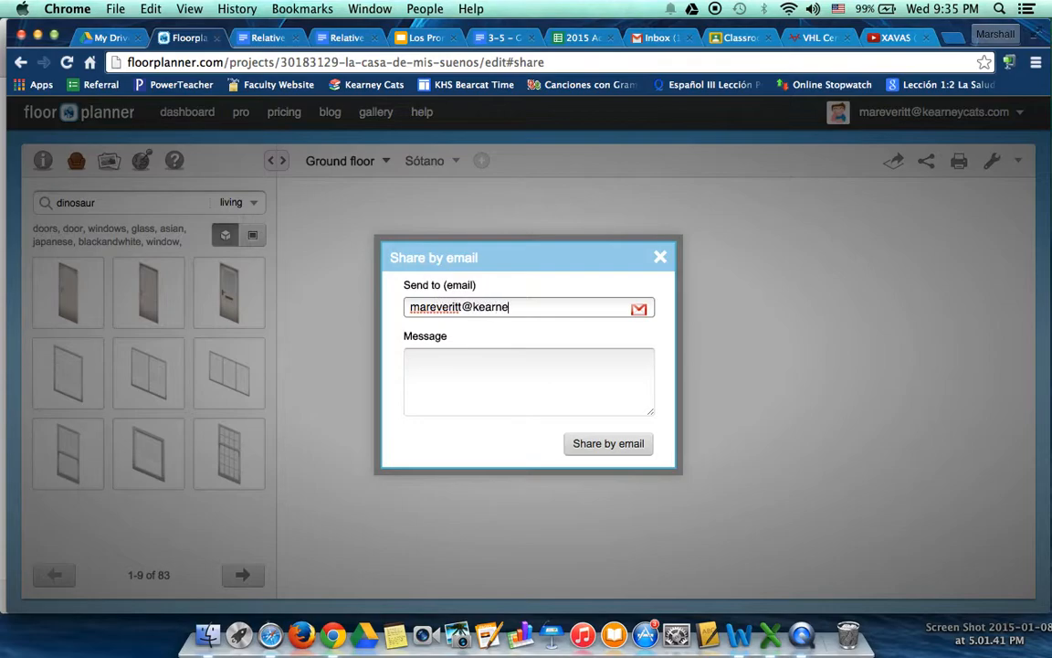
{"action": "key", "text": "Tab"}
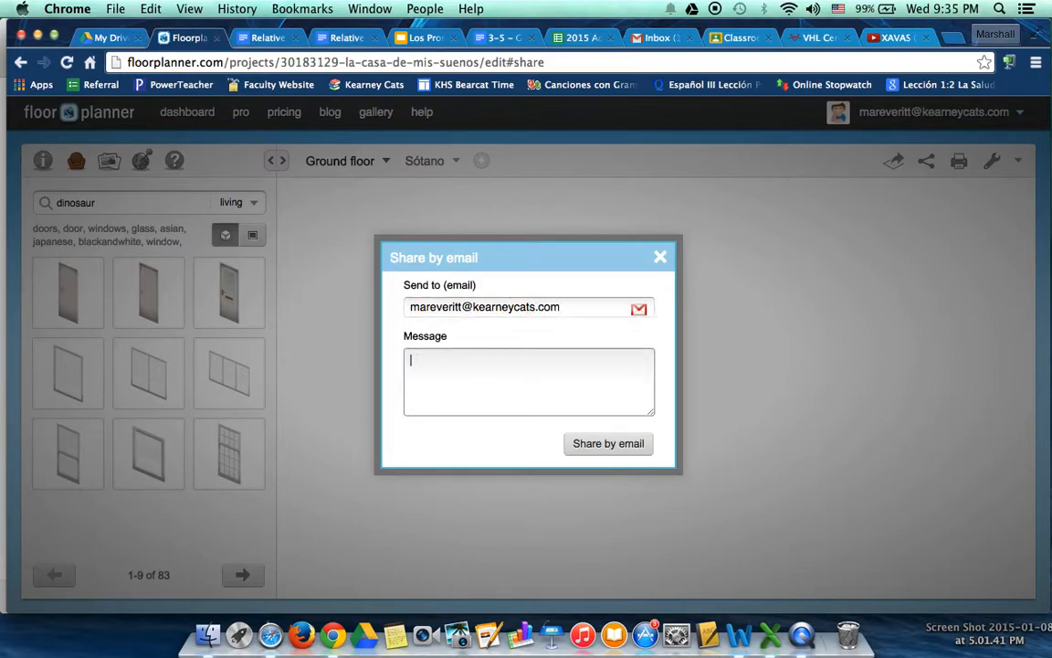
Enter a full name as the message, send the design by email and dismiss the confirmation
{"action": "type", "text": "Joe"}
{"action": "key", "text": "BackSpace"}
{"action": "key", "text": "BackSpace"}
{"action": "type", "text": "hn d"}
{"action": "key", "text": "BackSpace"}
{"action": "type", "text": "Doe"}
{"action": "left_click", "coordinate": [642, 445]}
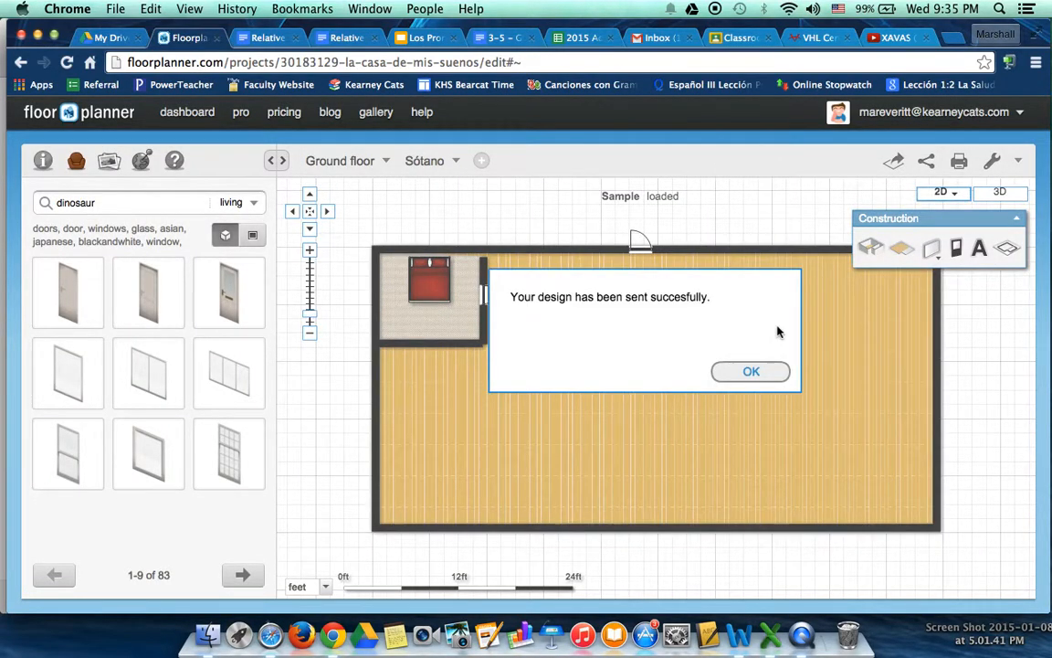
{"action": "left_click", "coordinate": [759, 376]}
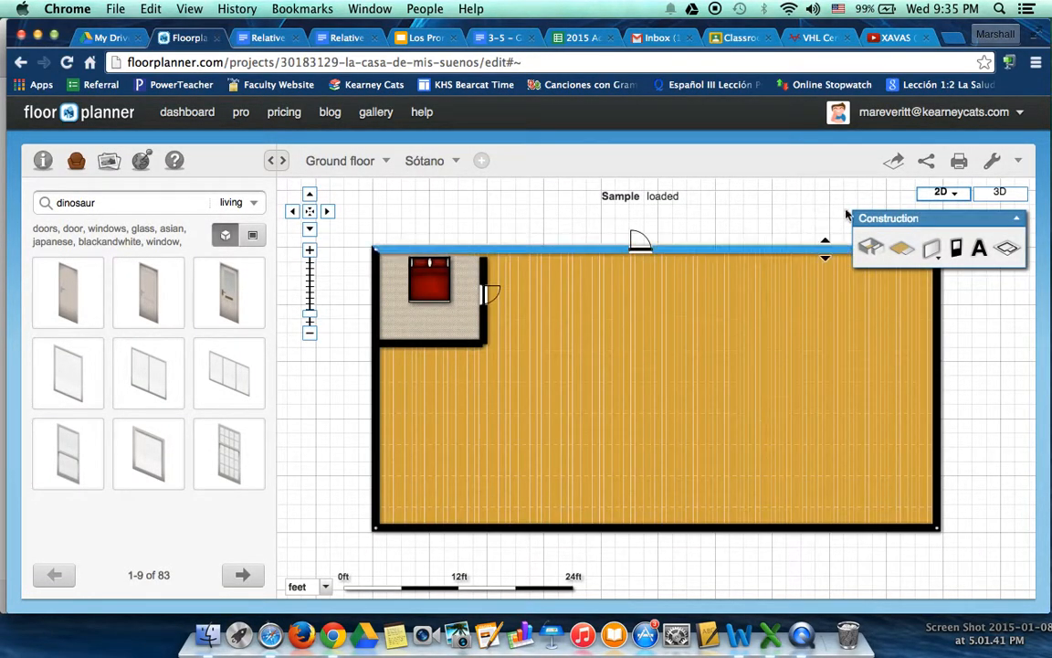
Export the Sample design's 2D plan as a 640 x 480 pixel image and close the export dialog
{"action": "left_click", "coordinate": [895, 164]}
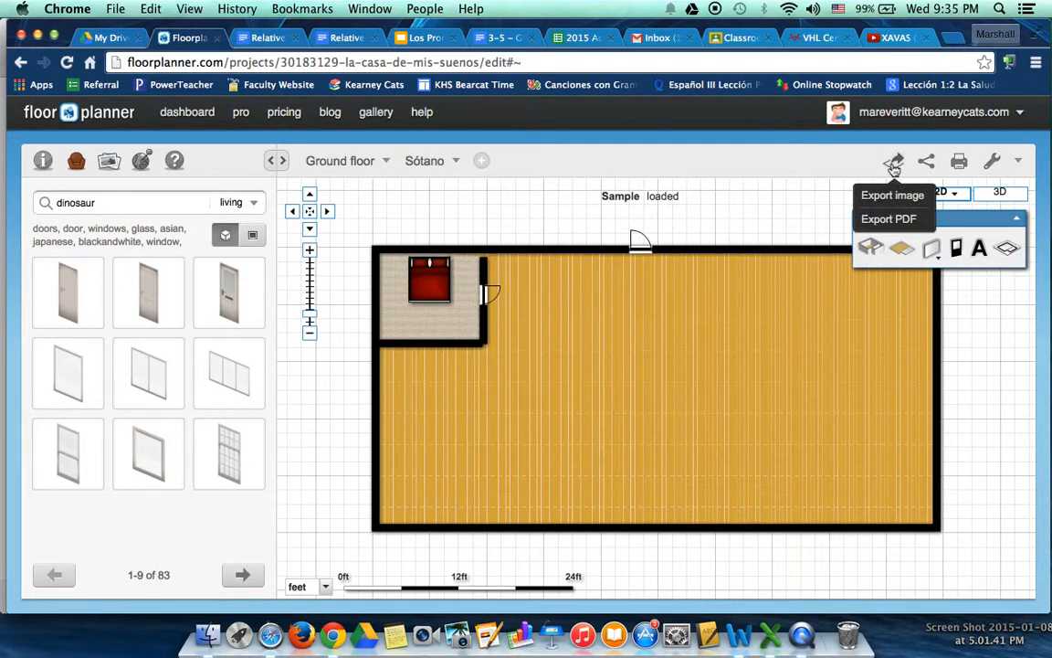
{"action": "left_click", "coordinate": [879, 195]}
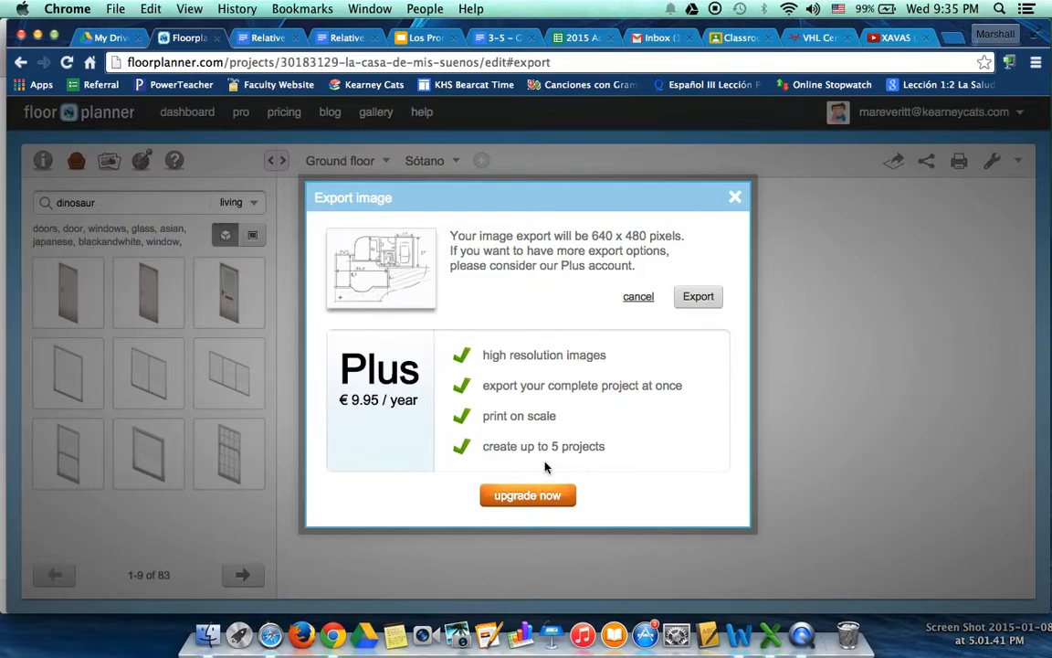
{"action": "left_click", "coordinate": [699, 303]}
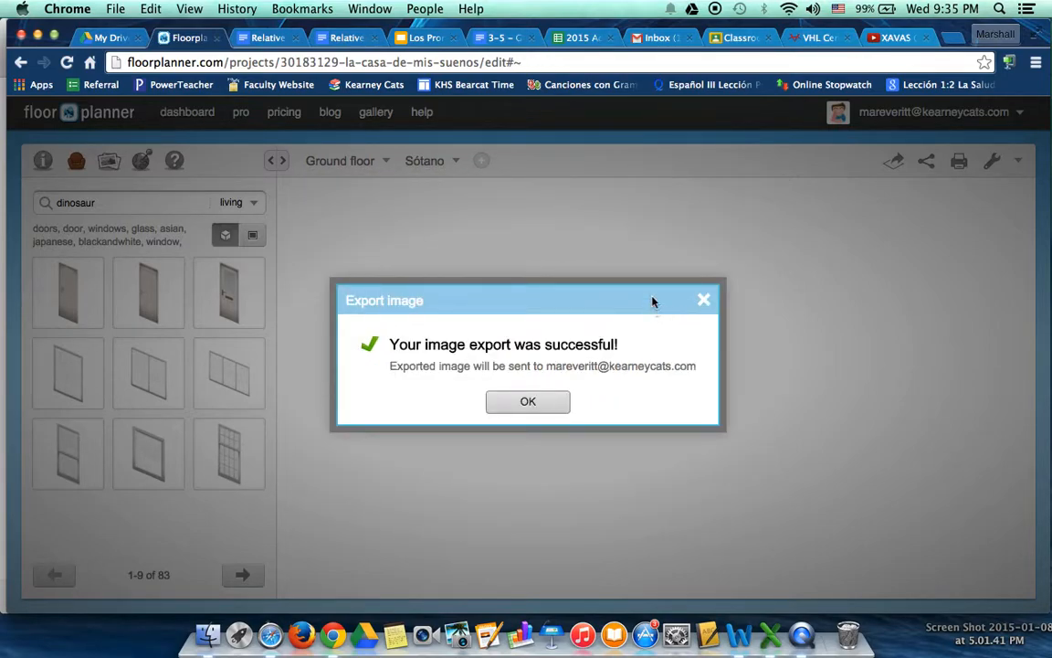
{"action": "left_click", "coordinate": [703, 302]}
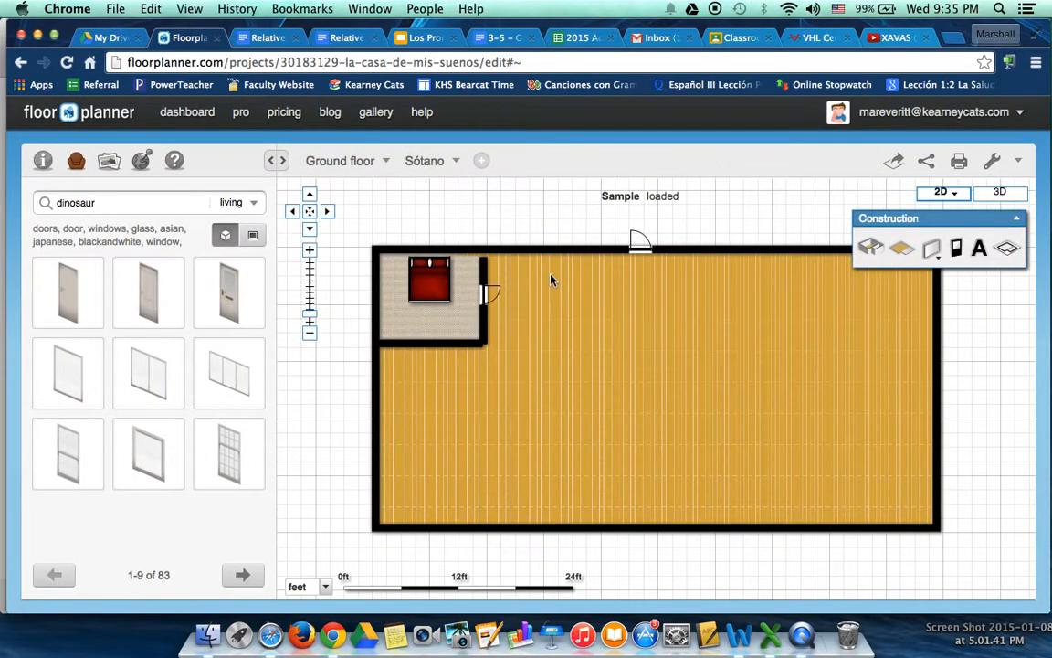
{"action": "left_click_drag", "start_coordinate": [809, 347], "coordinate": [790, 370]}
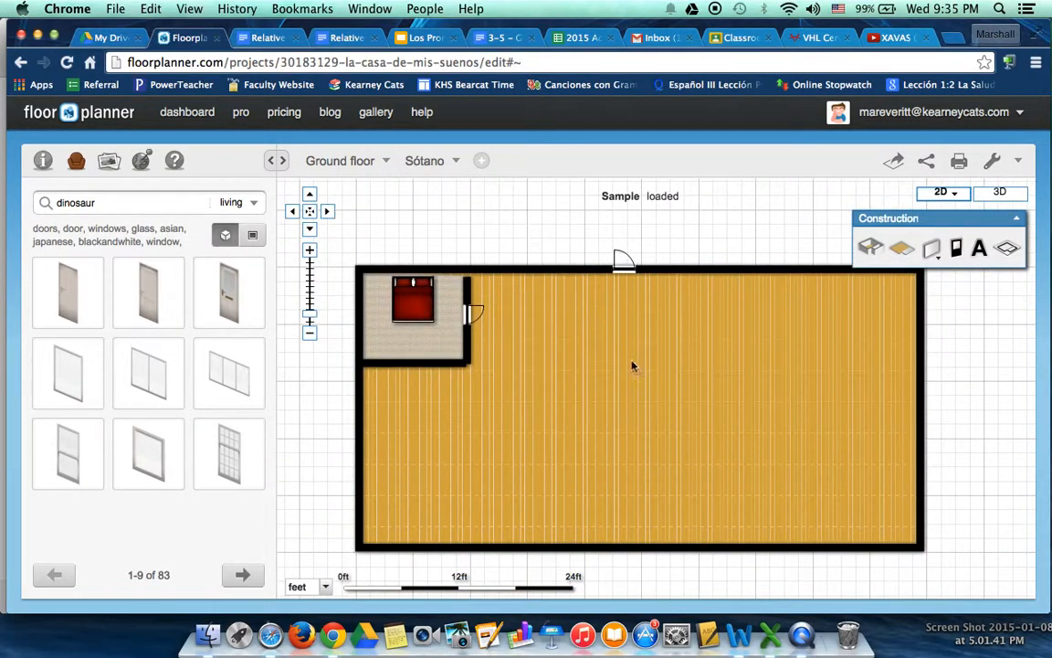